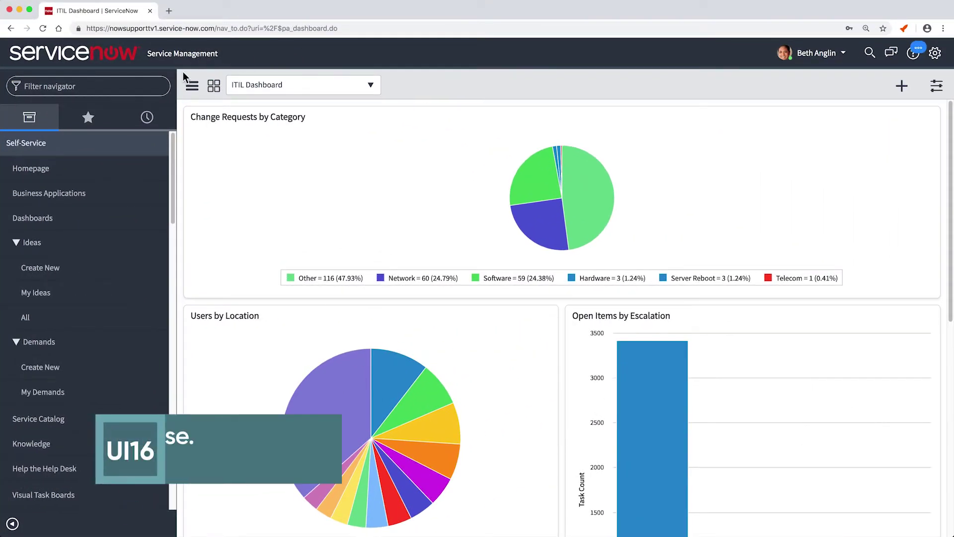
- Filter the navigator for "inc" to list the open incidents, and open the first incident record in that list
click(179, 92)
text(inc)
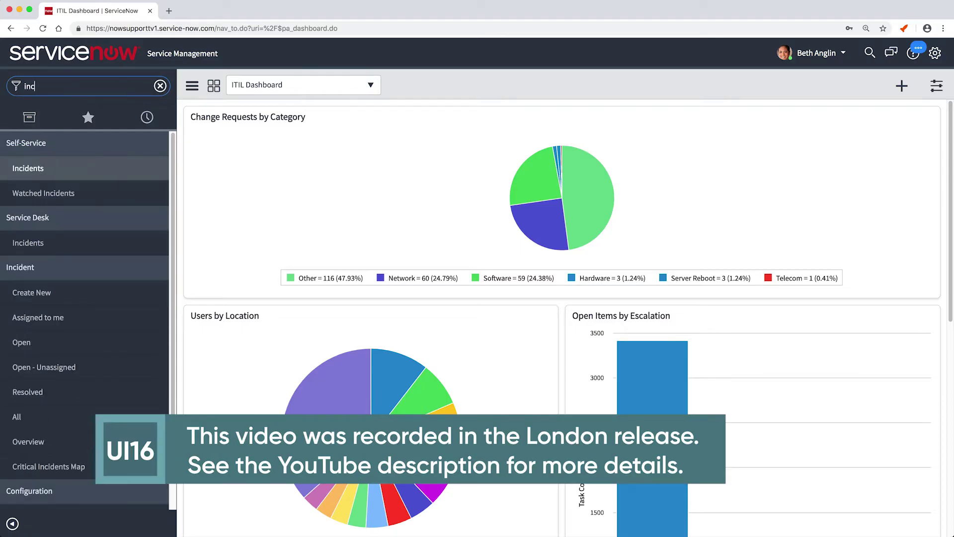
click(44, 348)
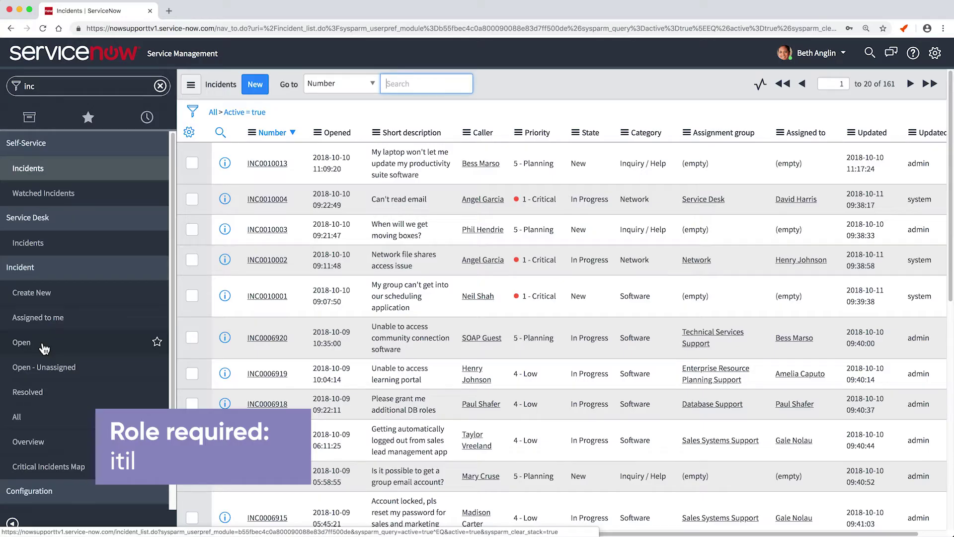
click(273, 166)
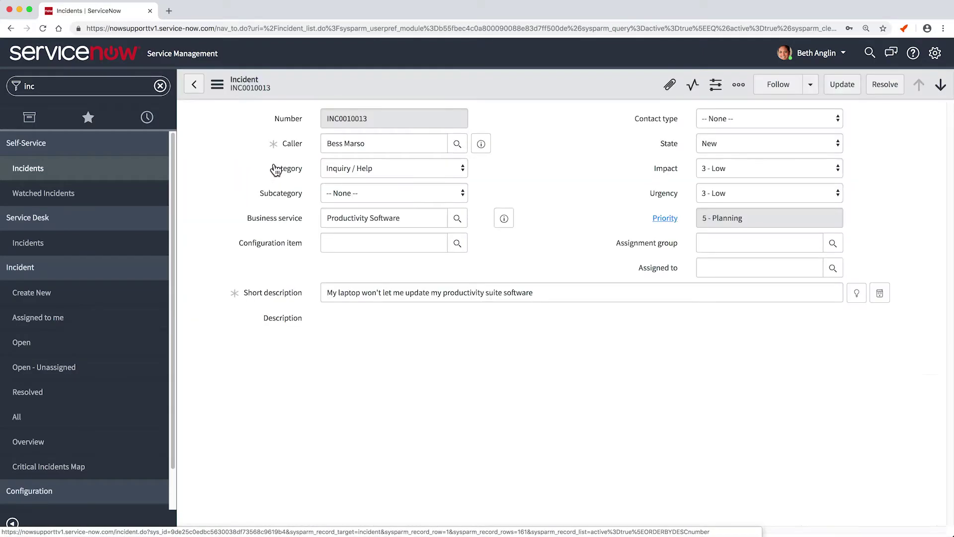
- Create a new incident record and view its Related Records and Resolution Information sections
click(67, 297)
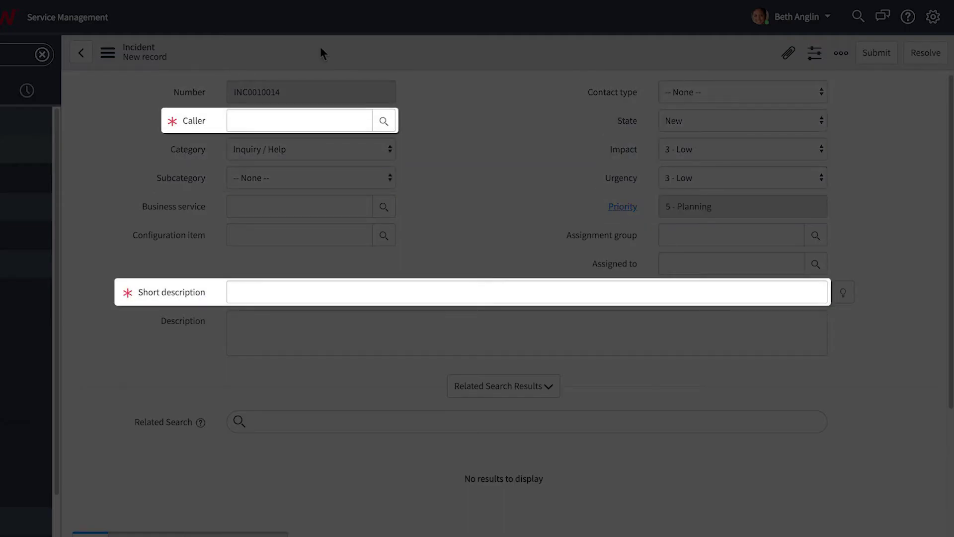
scroll(316, 79, down, 5)
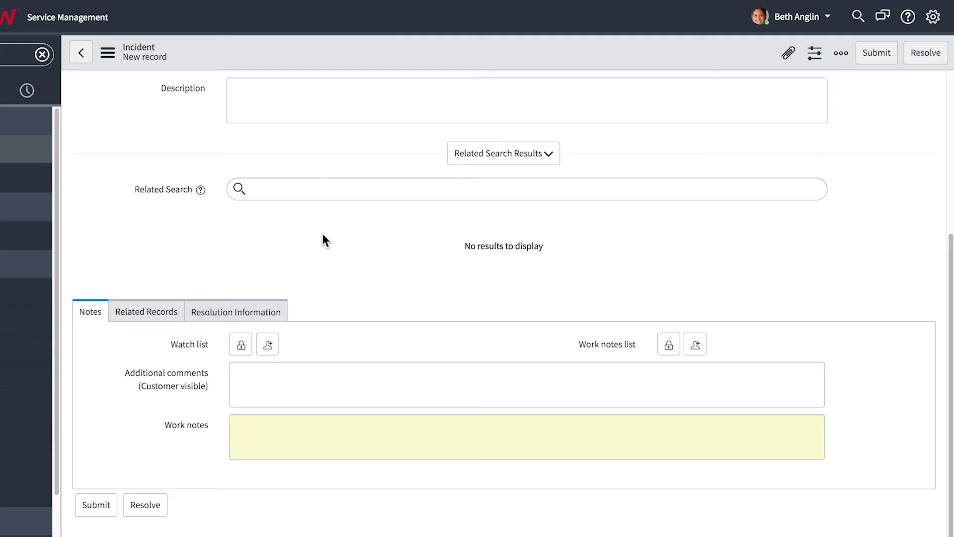
click(156, 314)
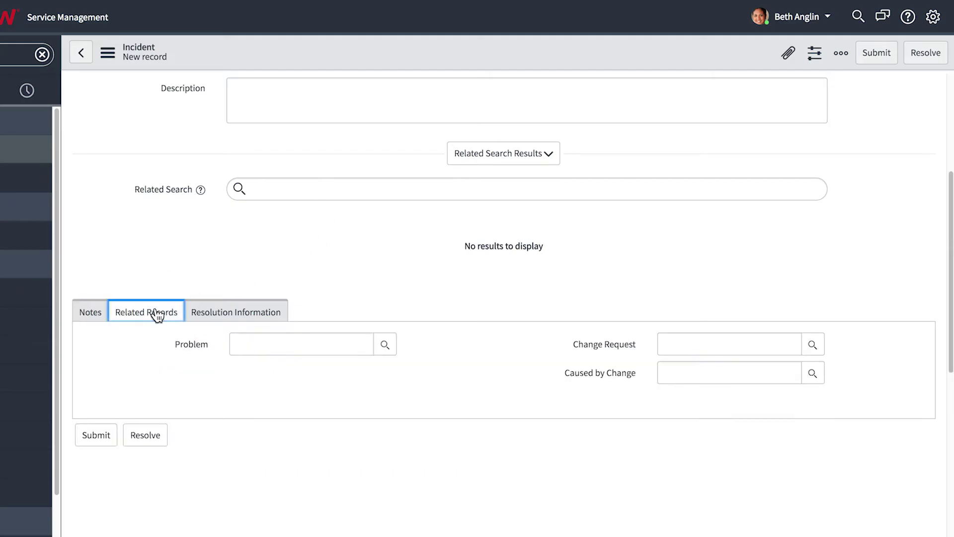
click(206, 316)
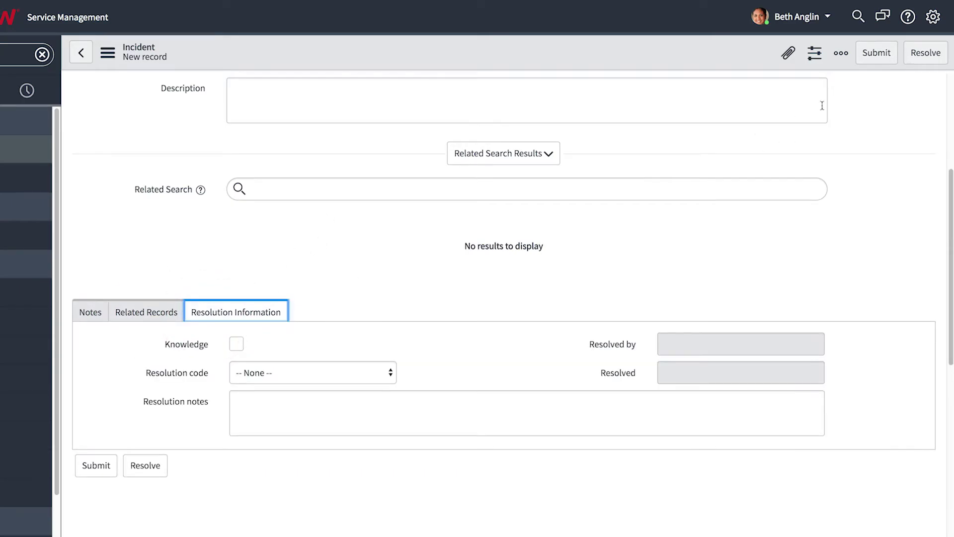
- Turn off tabbed forms in the Forms section of the system settings
click(933, 20)
click(217, 189)
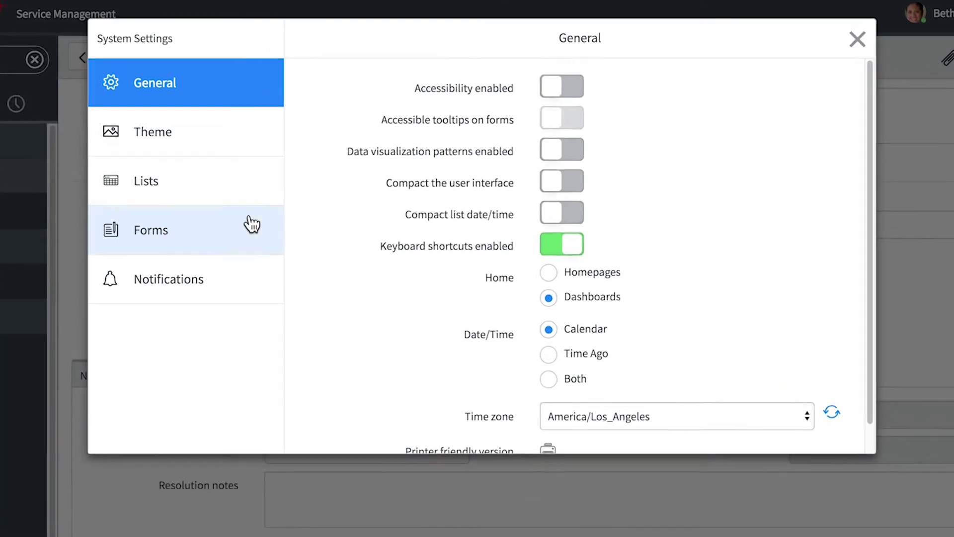
click(569, 90)
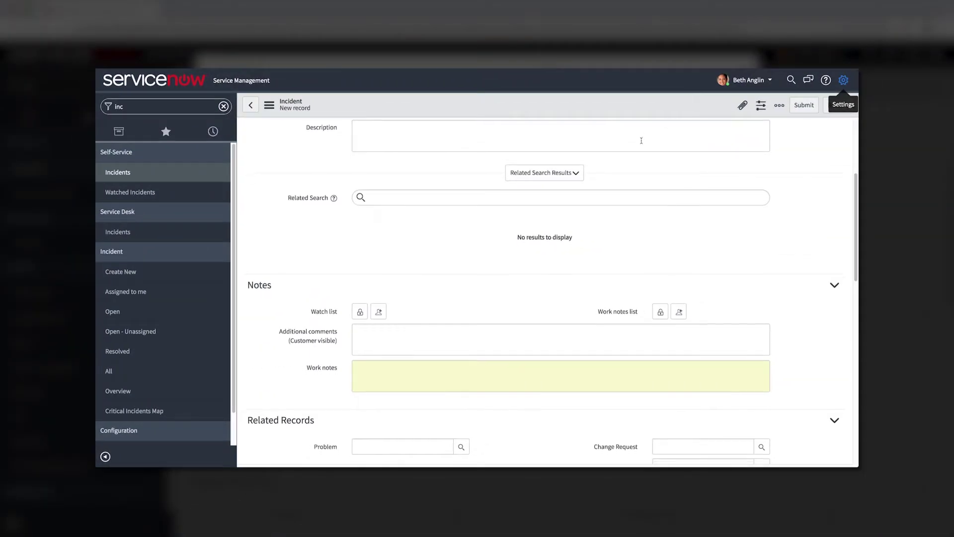
- Collapse the Notes, Related Records and Resolution Information sections of the incident form
scroll(641, 141, down, 5)
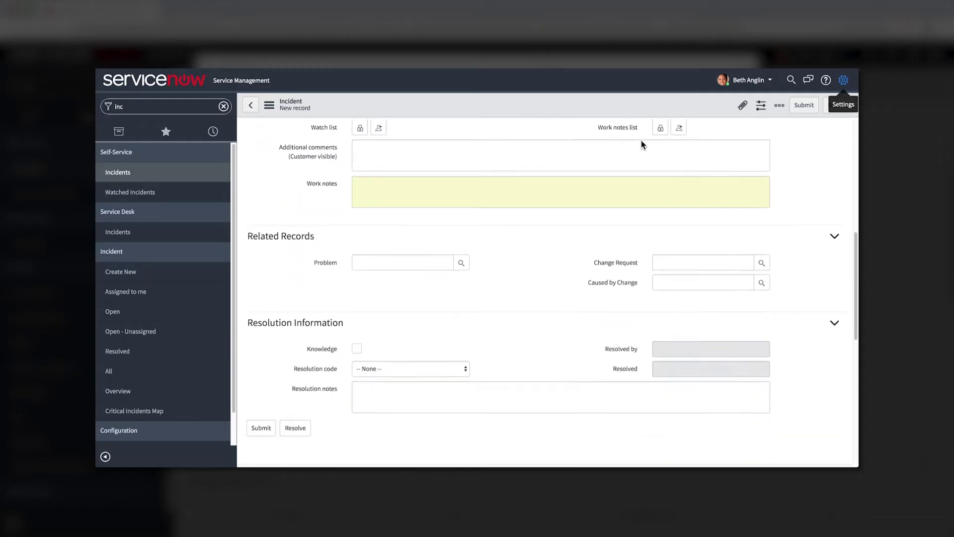
scroll(641, 140, up, 2)
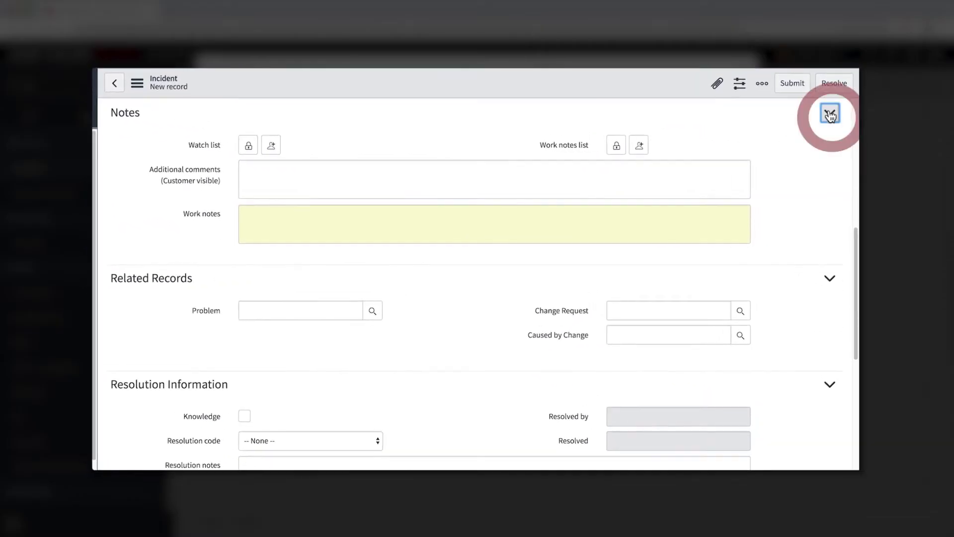
click(833, 124)
click(832, 150)
click(830, 172)
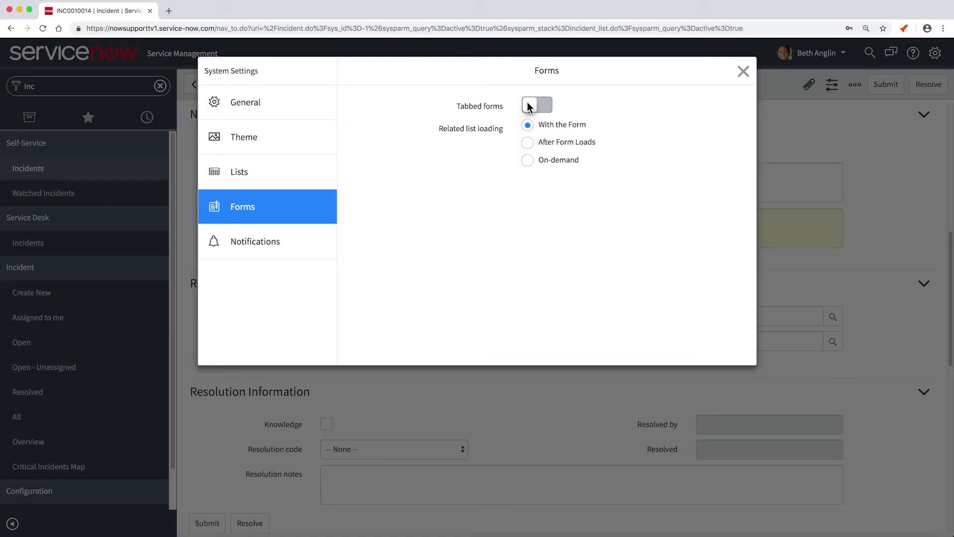
- Turn tabbed forms back on in the Forms settings and close the system settings
click(529, 106)
click(742, 71)
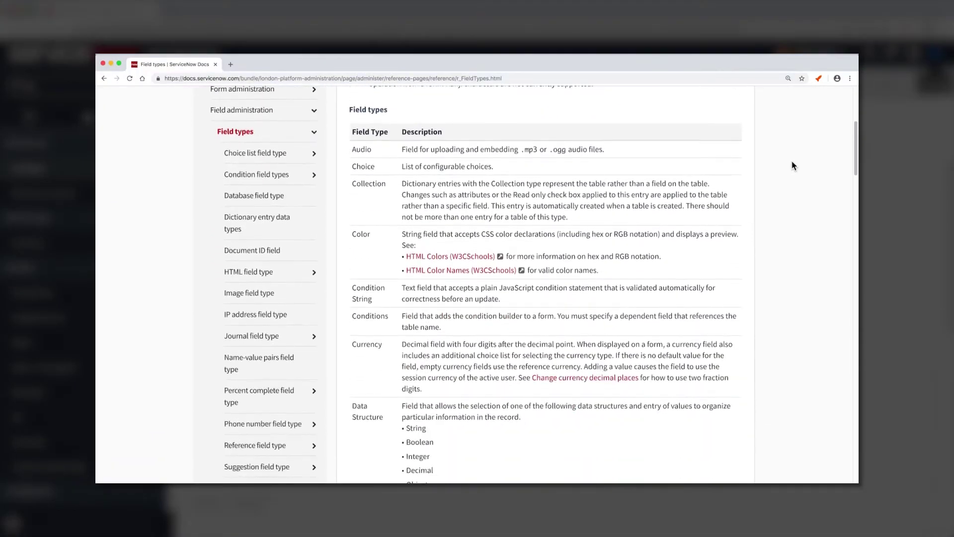
- Read through the Field types table on the ServiceNow documentation page
scroll(794, 165, down, 20)
scroll(793, 165, down, 15)
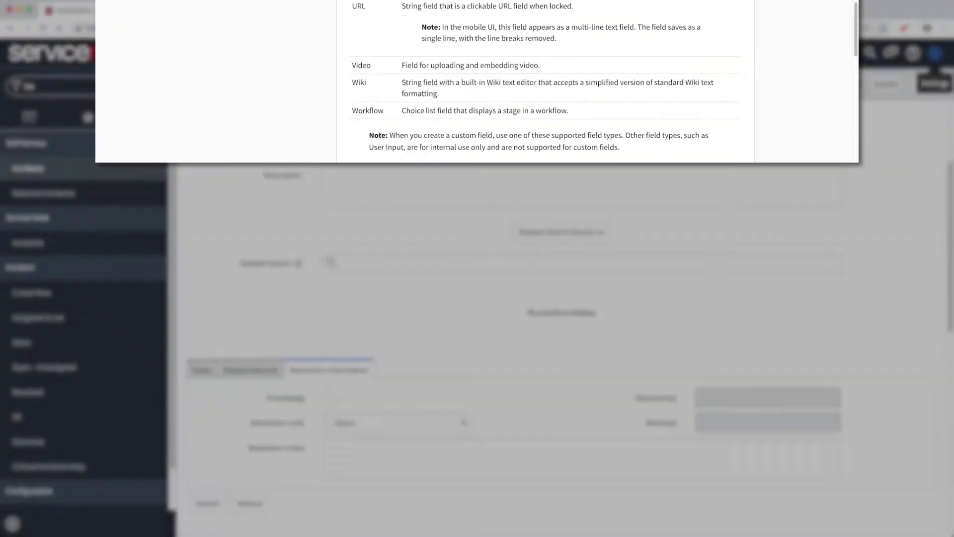
- Enter the short description "Error when trying to access the document management system." and set the incident's category to Software
scroll(634, 151, up, 3)
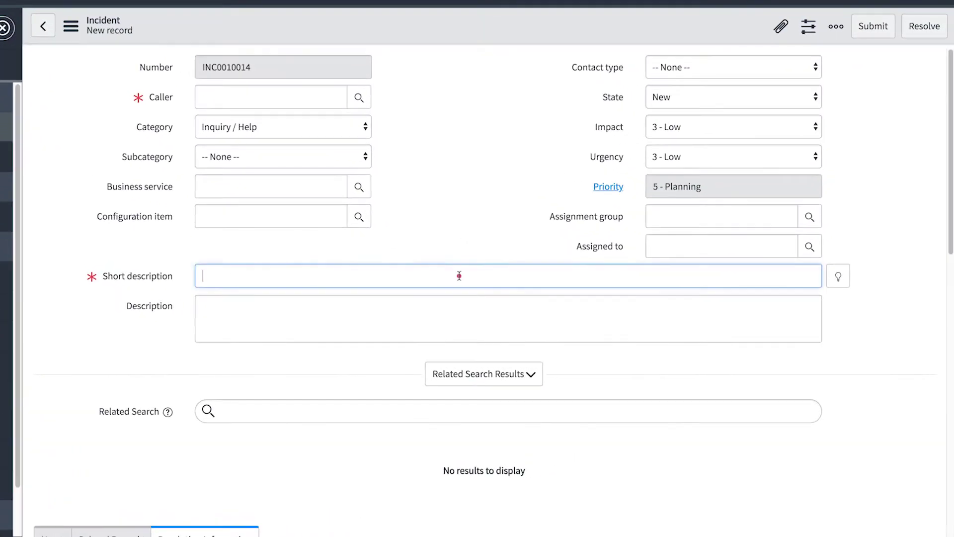
click(540, 292)
text(Error when trying to access the document management system.)
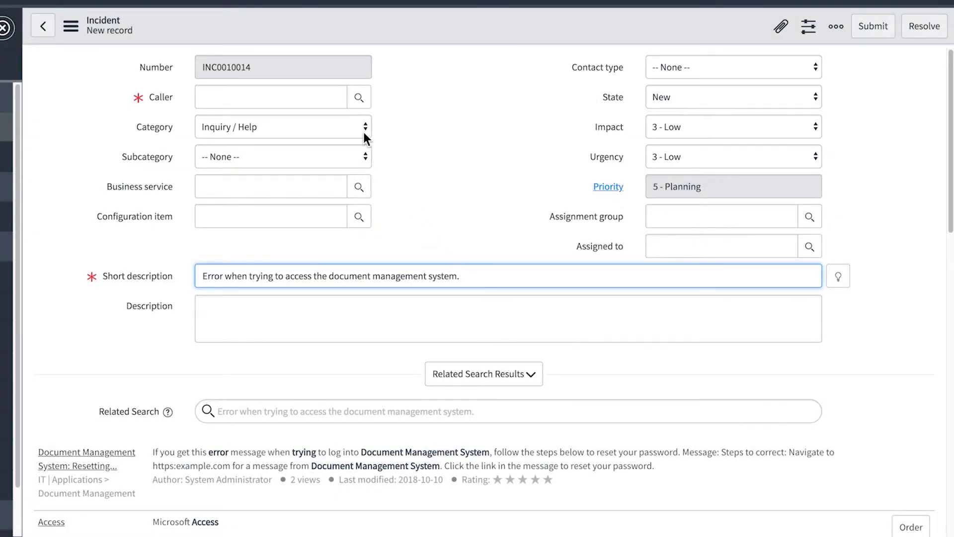
click(365, 137)
click(364, 141)
- Tick the Knowledge option in the incident's resolution information and clear it again
scroll(365, 145, down, 5)
scroll(365, 143, down, 3)
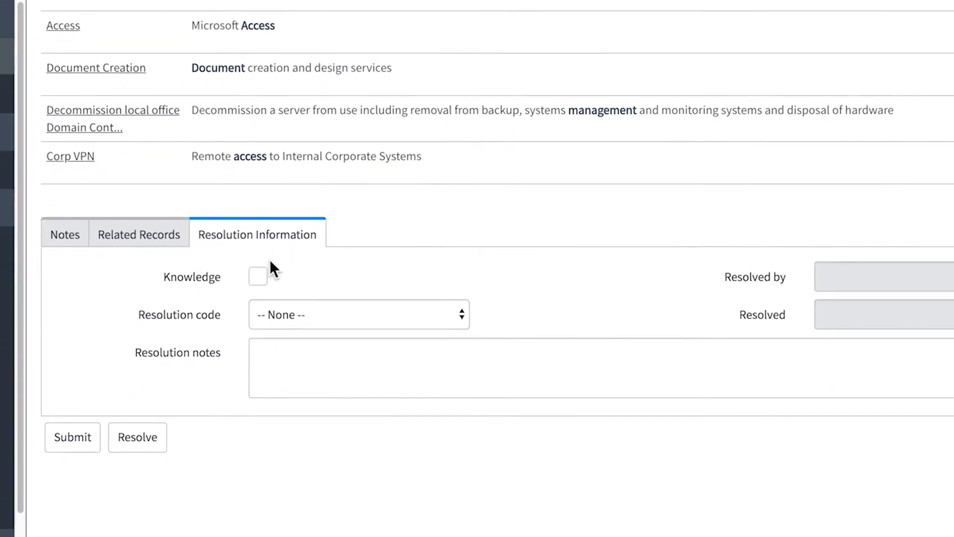
click(258, 276)
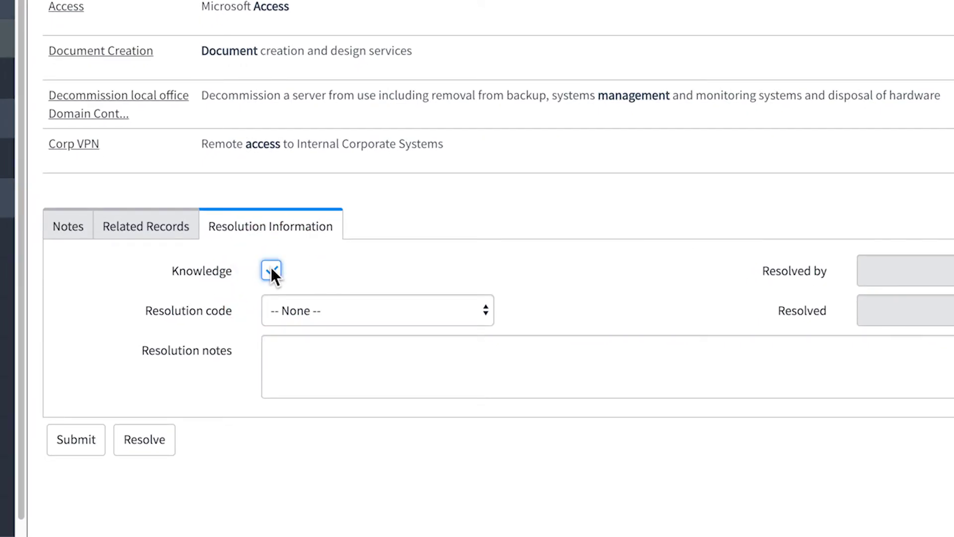
click(271, 269)
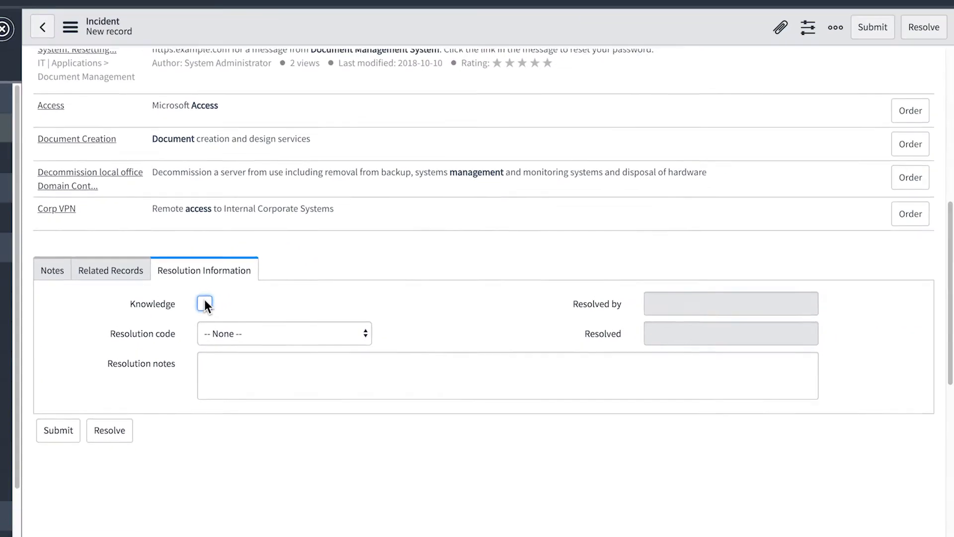
- Try to enter the caller's full name directly in the Caller field, and clear the entry
scroll(204, 300, up, 8)
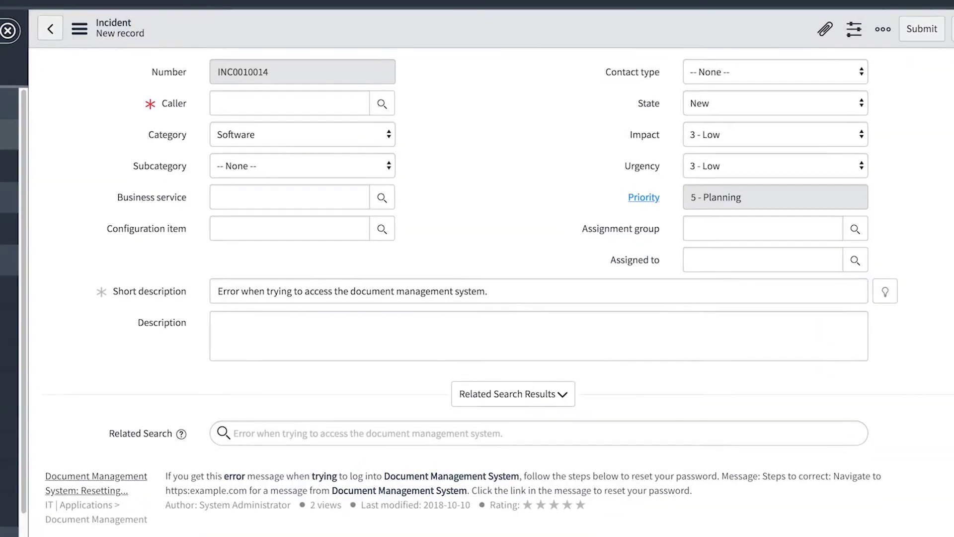
click(247, 98)
text(marcy schultz)
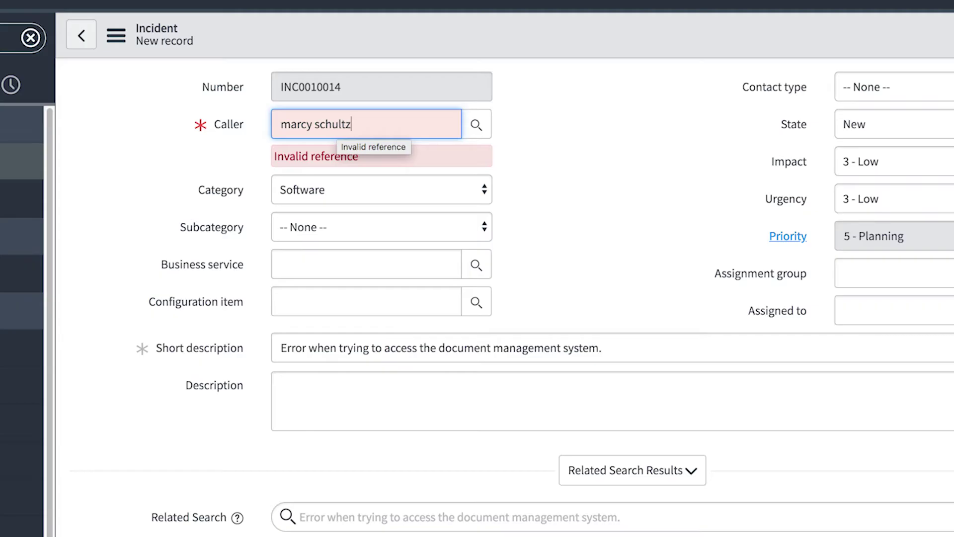
key(BackSpace)
key(BackSpace)
key(BackSpace)
key(BackSpace)
key(BackSpace)
key(BackSpace)
key(BackSpace)
key(BackSpace)
key(BackSpace)
key(BackSpace)
key(BackSpace)
key(BackSpace)
key(BackSpace)
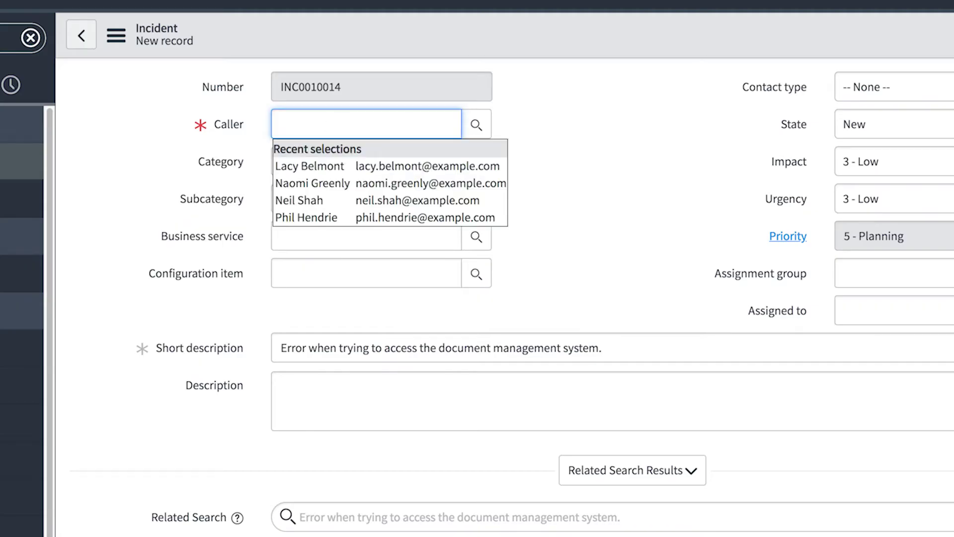
- Look up a caller from the suggestions for the first letters of the name, and empty the Caller field again
text(marc)
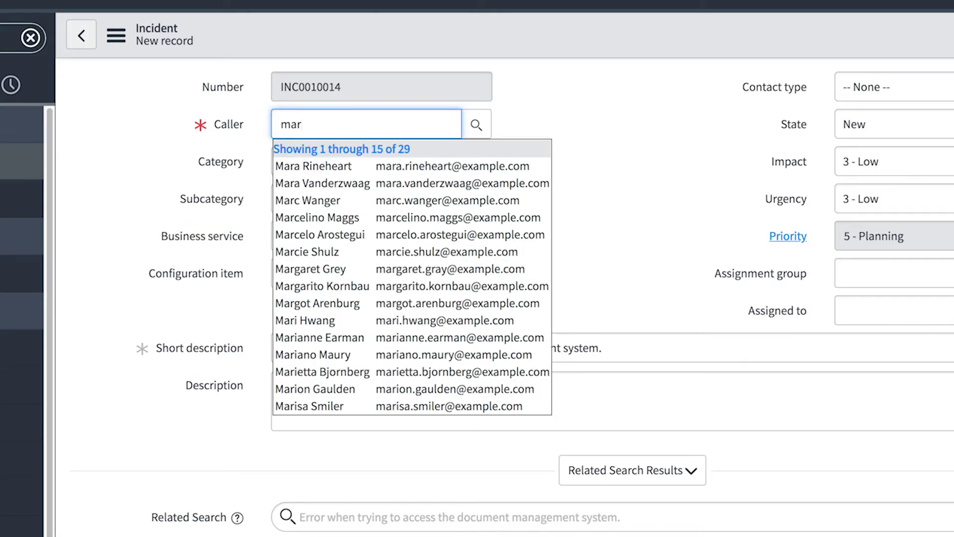
click(433, 217)
key(BackSpace)
key(BackSpace)
key(BackSpace)
key(BackSpace)
key(BackSpace)
key(BackSpace)
key(BackSpace)
key(BackSpace)
key(BackSpace)
key(BackSpace)
key(BackSpace)
key(BackSpace)
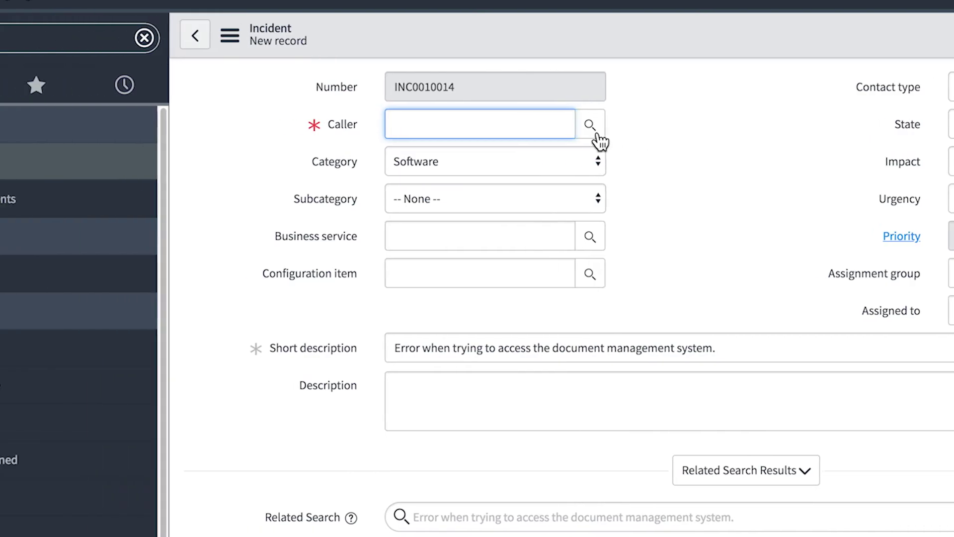
- Open the lookup list for the Caller field and search it for names containing "mar" with "*mar"
click(476, 125)
text(*mar)
key(Return)
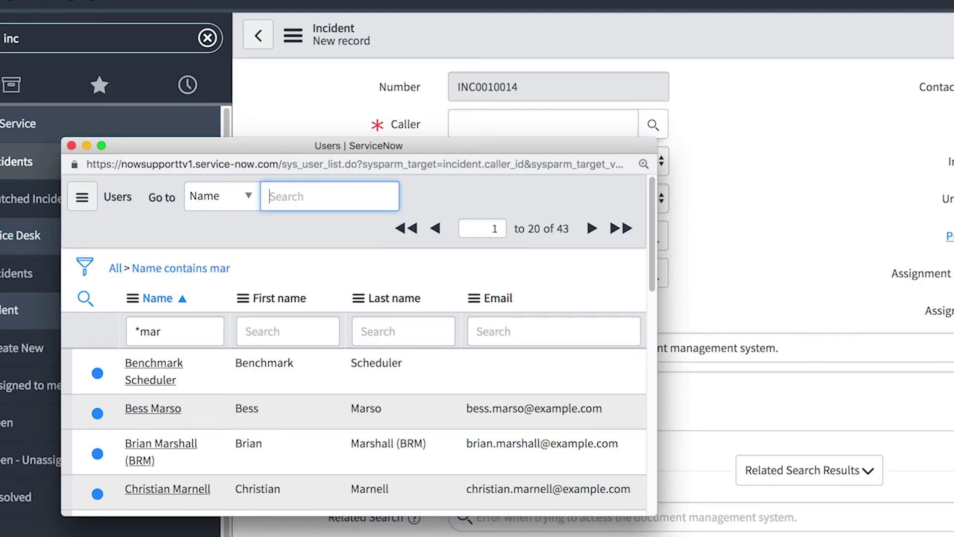
- Add the condition Department is Customer Support to the user list filter and run it
click(84, 265)
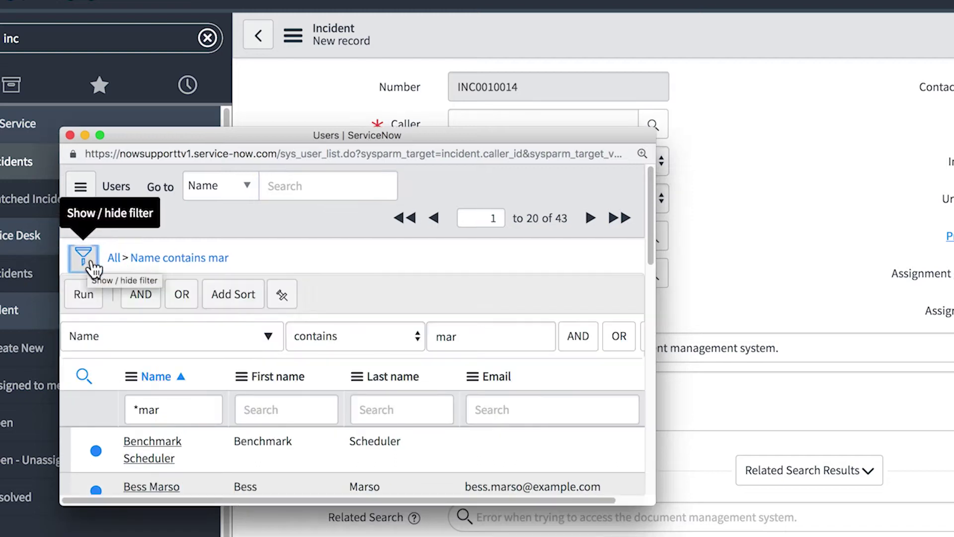
click(579, 338)
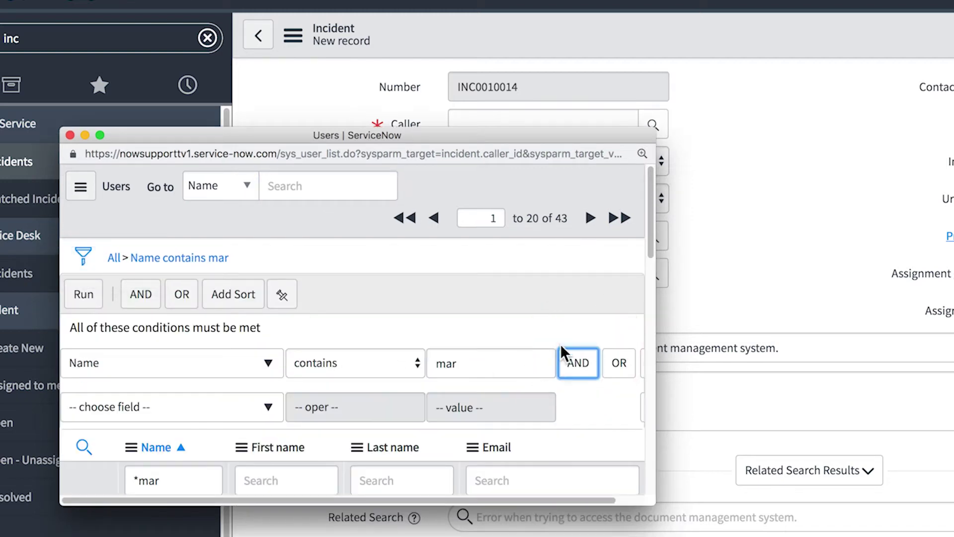
click(268, 406)
text(de)
key(Down)
key(Down)
key(Return)
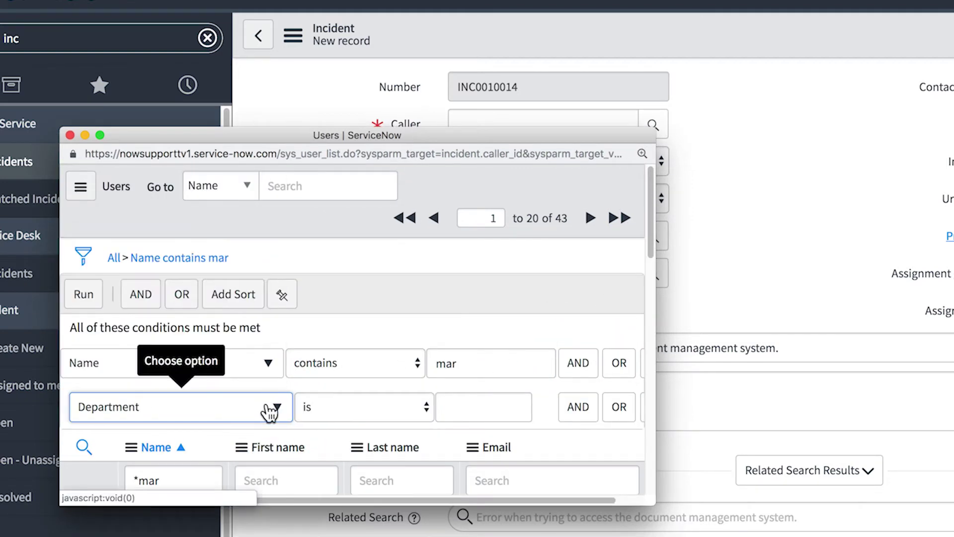
click(443, 406)
text(cu)
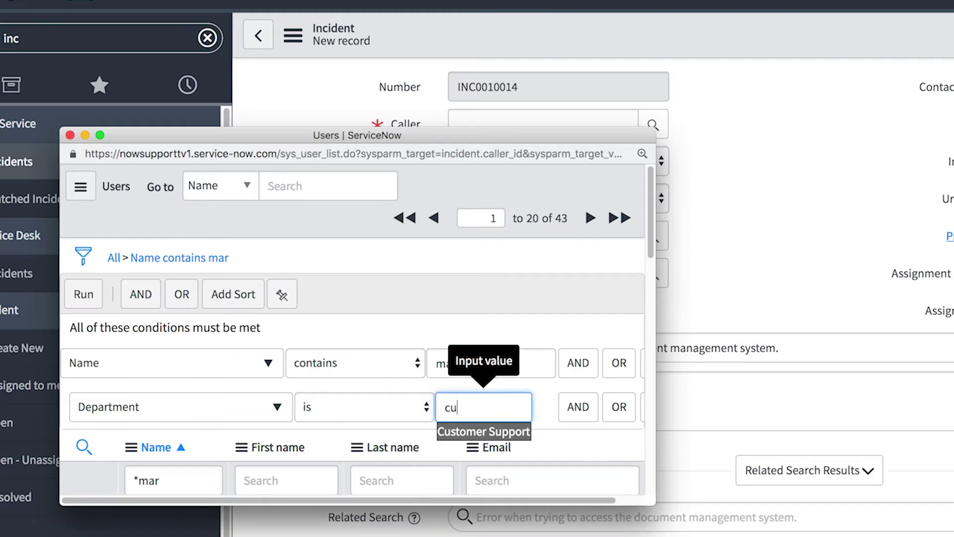
key(Return)
click(82, 295)
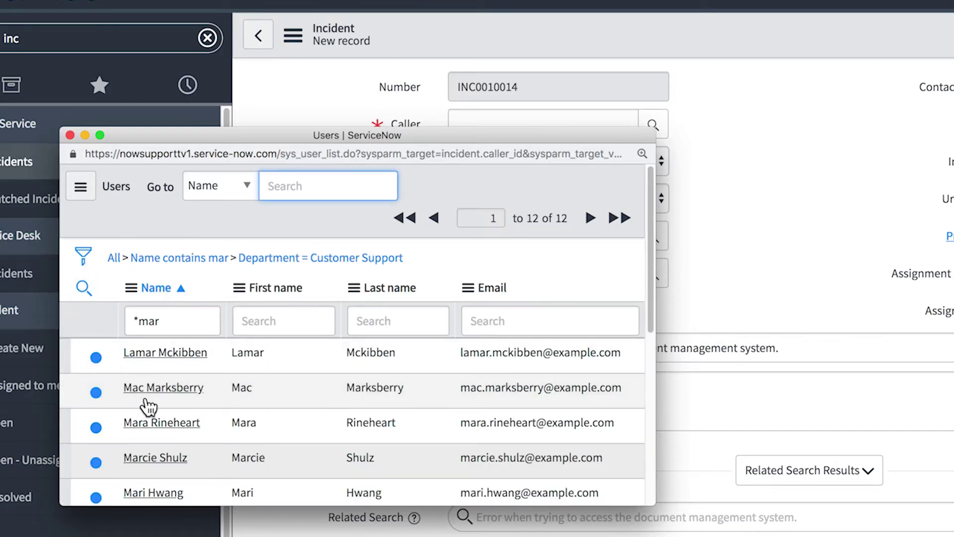
- Select the fourth user in the filtered list as the incident's caller and preview that user's record
click(155, 457)
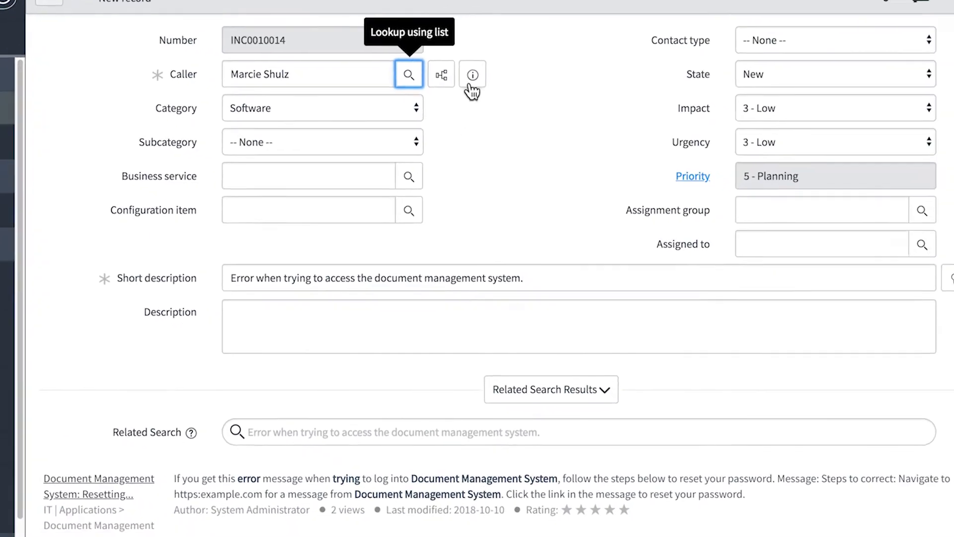
click(483, 76)
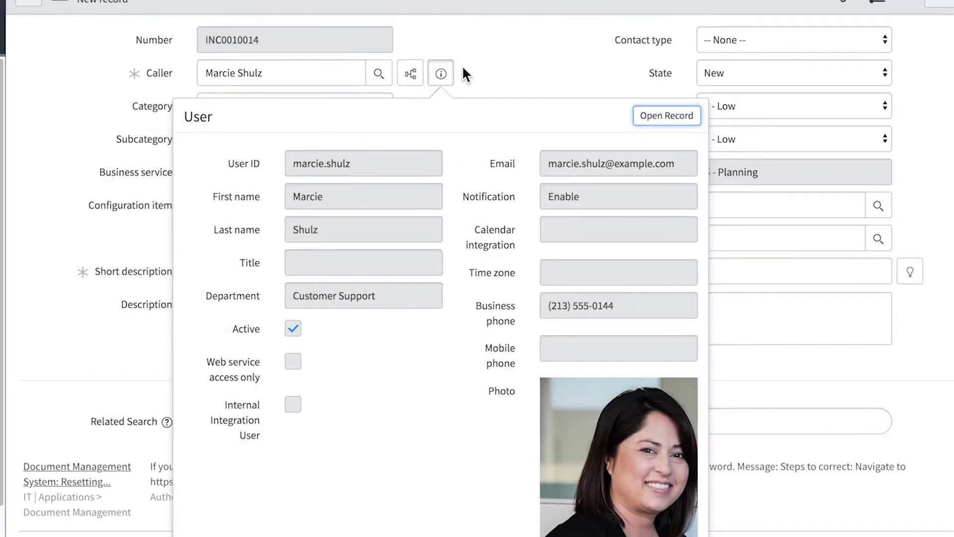
click(485, 46)
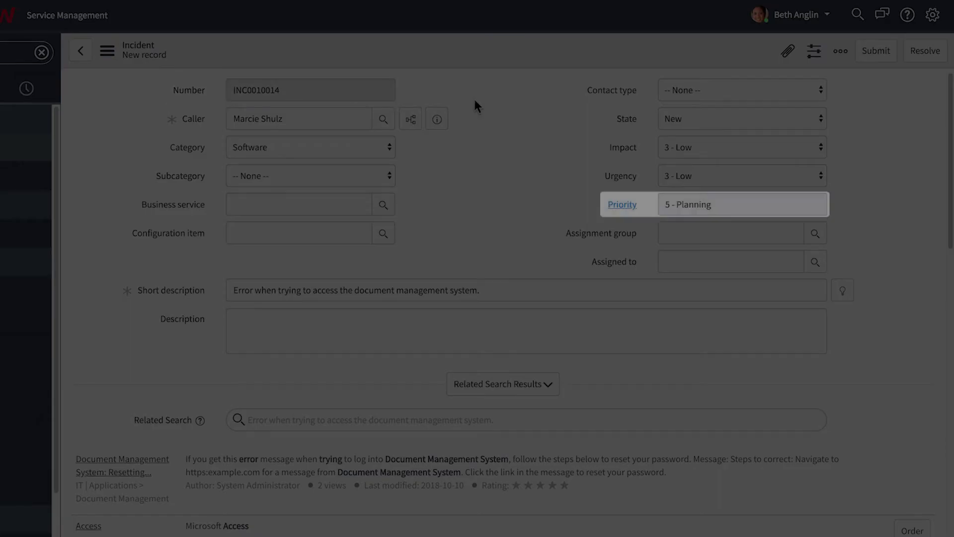
- Set the incident's urgency to 1 - High
click(681, 173)
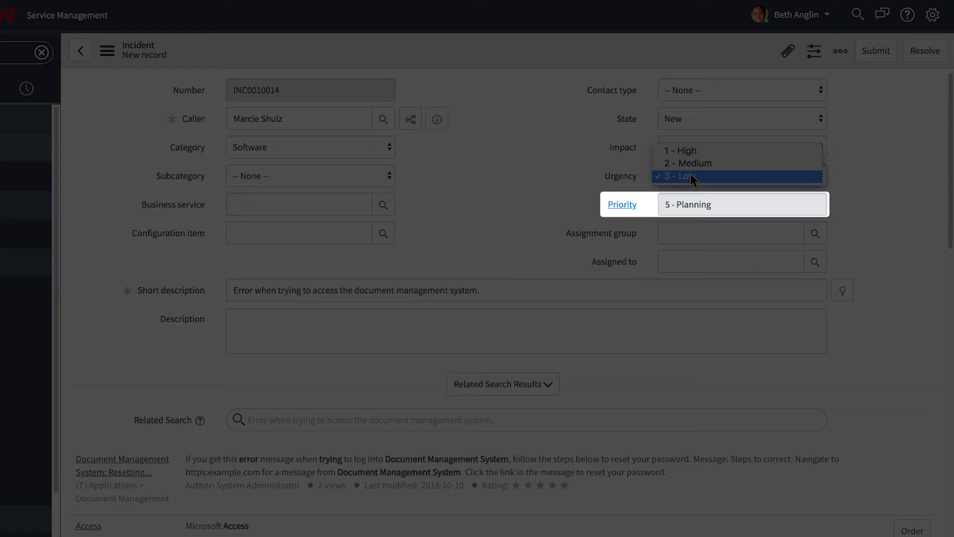
click(690, 155)
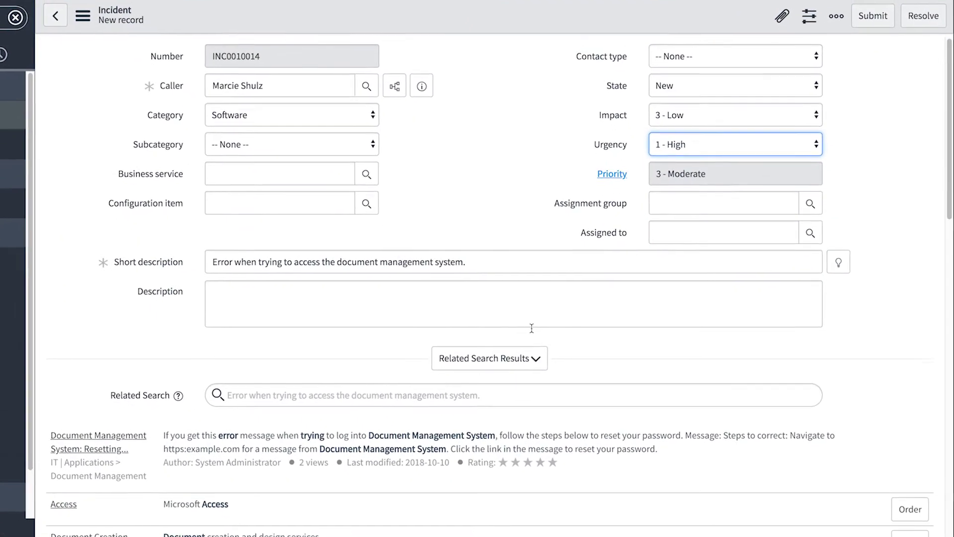
- Collapse the related search results on the new incident and show its Notes section
click(515, 359)
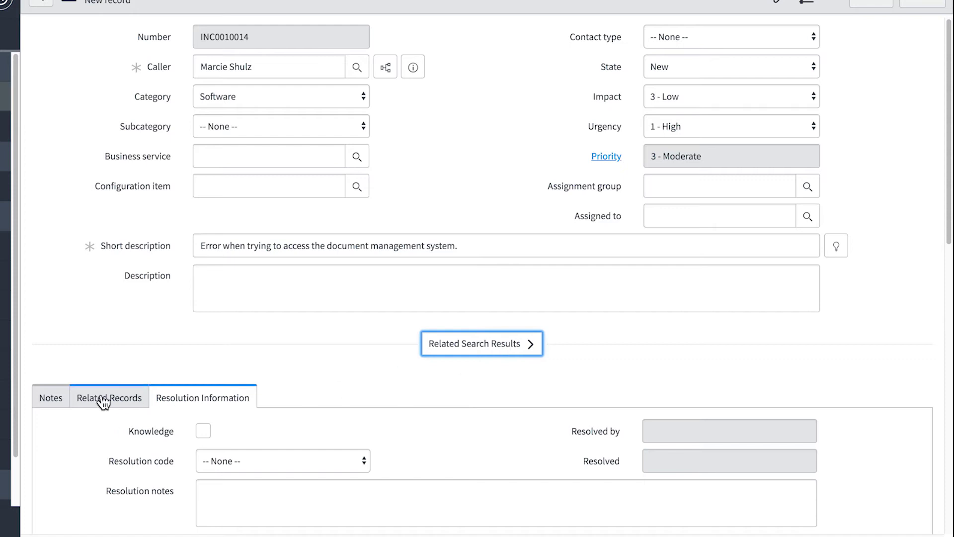
click(50, 398)
scroll(65, 402, down, 2)
scroll(74, 393, down, 2)
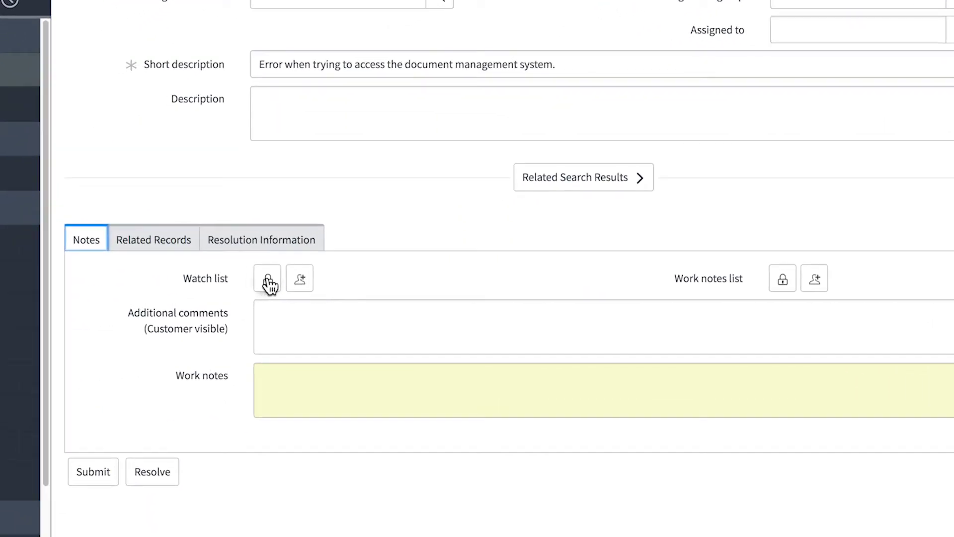
- Unlock the incident's watch list and add the intended user, found by searching for "fr"
click(208, 277)
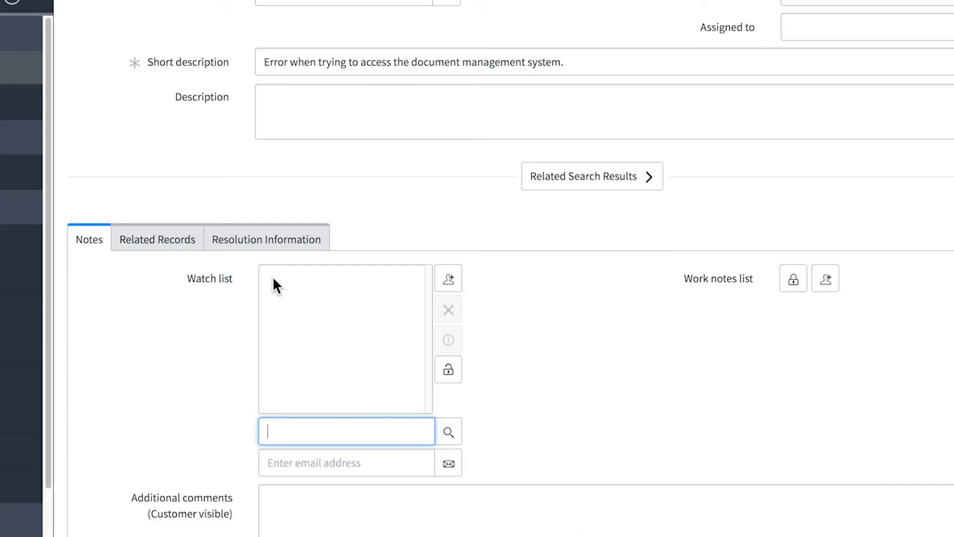
scroll(273, 275, down, 3)
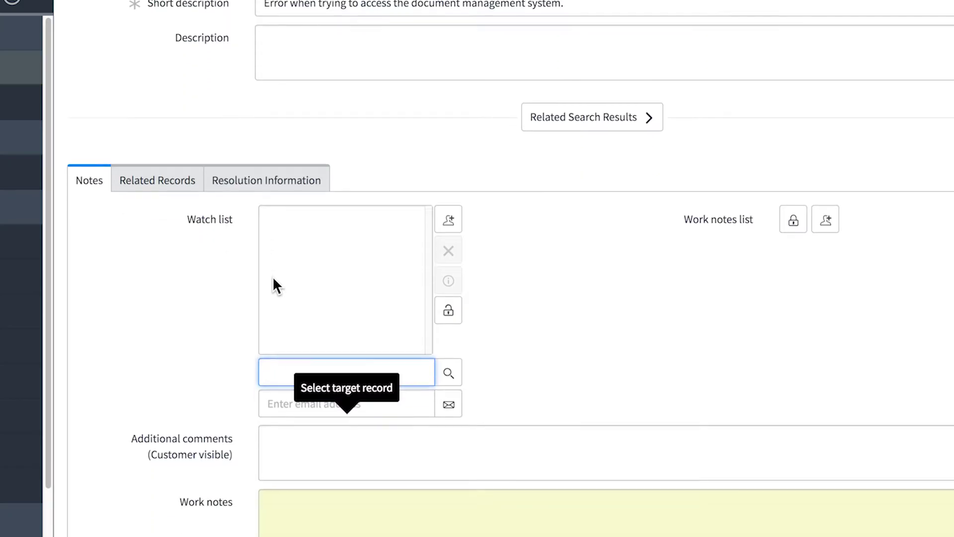
click(291, 291)
text(fr)
key(Down)
key(Down)
key(Down)
key(Down)
key(Return)
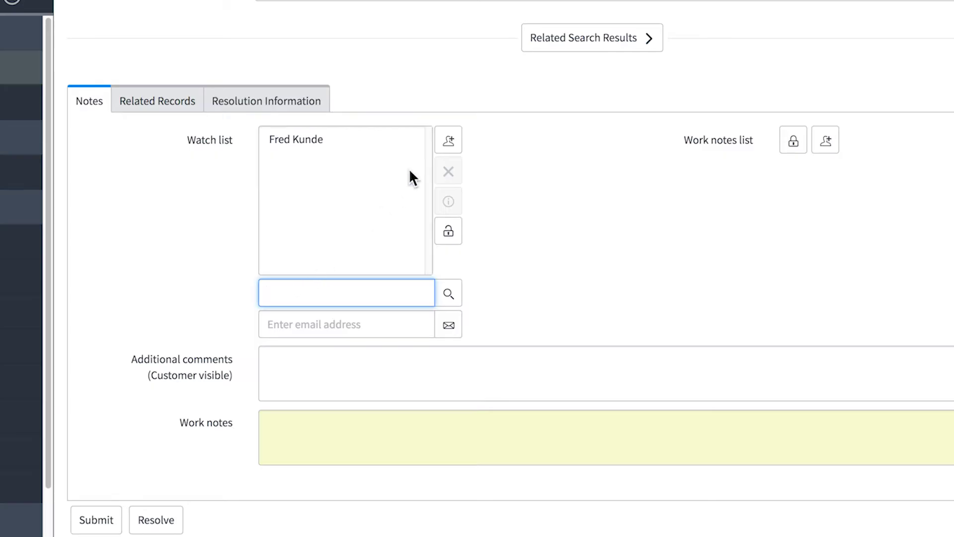
- Add your own user to the incident's watch list and lock the list
click(446, 142)
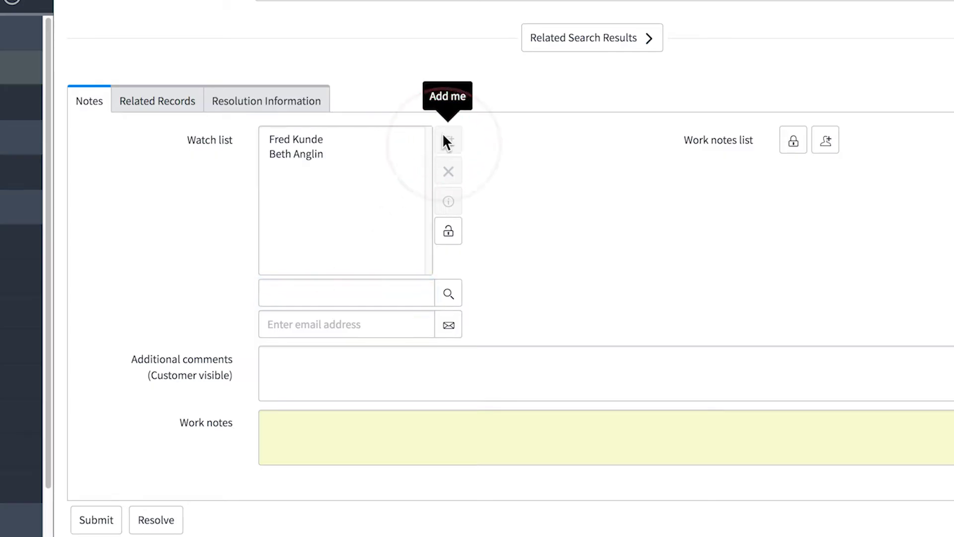
click(391, 153)
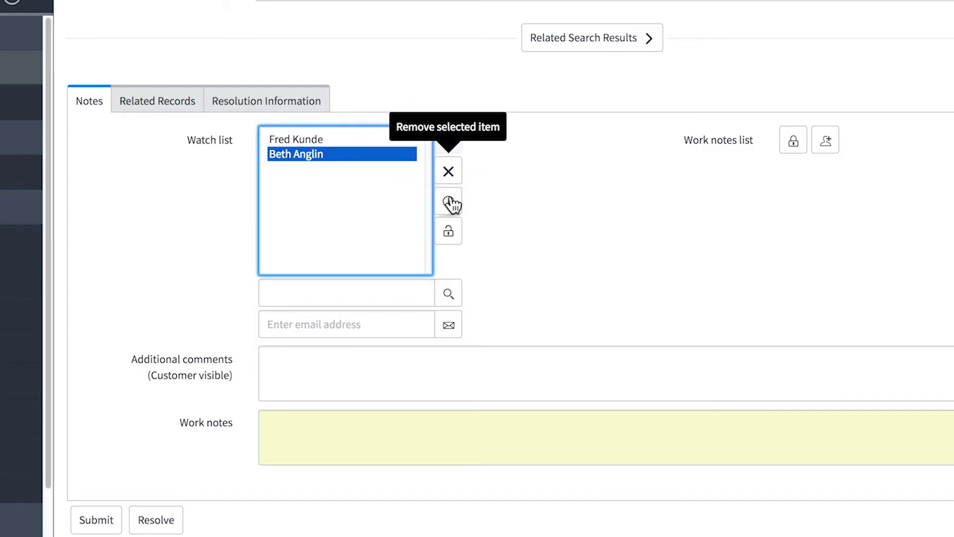
click(449, 231)
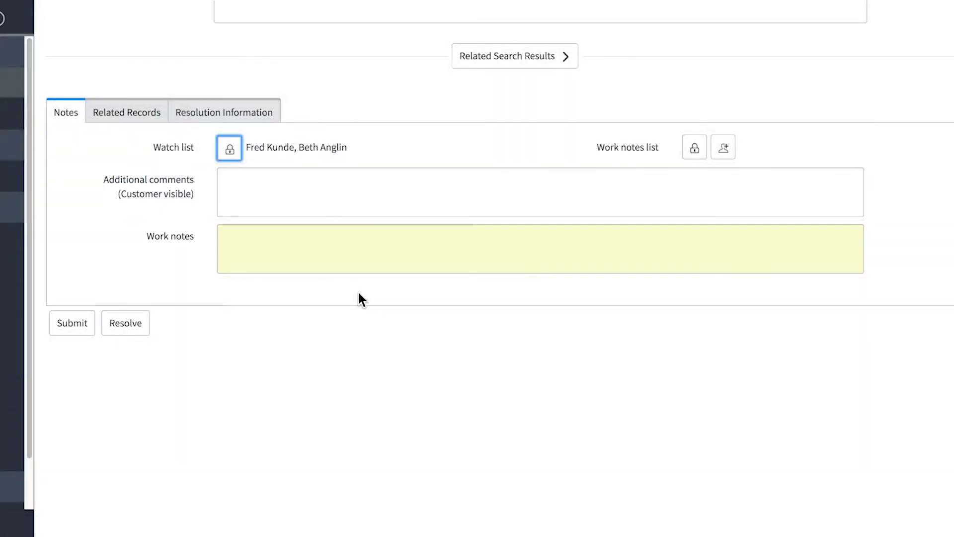
- Enter the customer-visible comment, addressed to the caller by first name: "I'm working on this. Can you please capture the error message and attach it to this record?"
click(329, 206)
text(Marcie, I'm working on this. Can you please capture the error message and attach it to this record?)
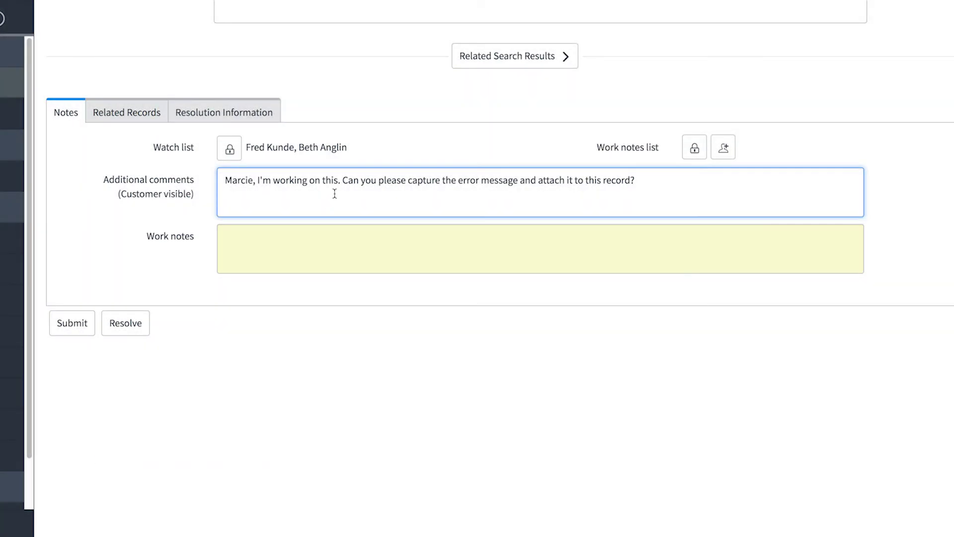
- Set the incident's state to On Hold to reveal the dependent reason field, and return the state to New
click(741, 77)
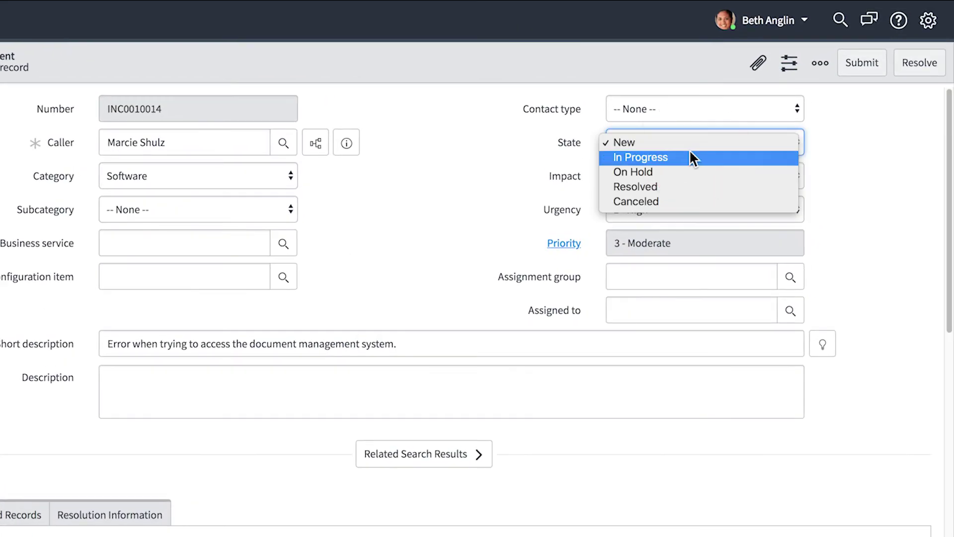
click(741, 102)
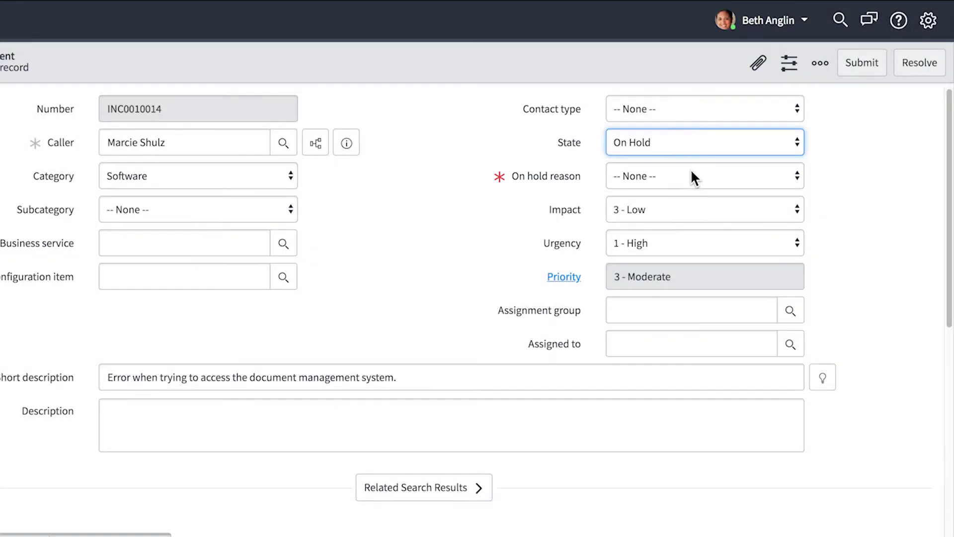
click(690, 145)
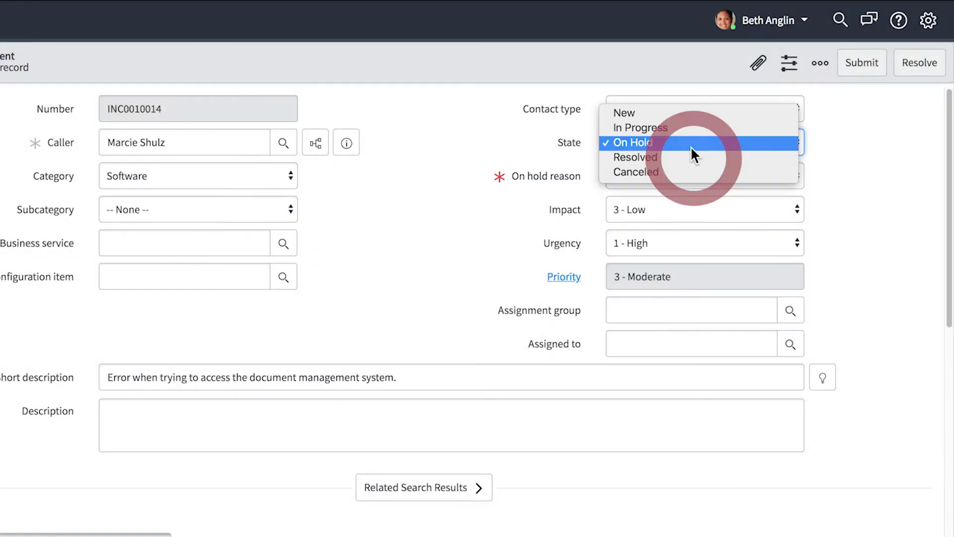
click(688, 112)
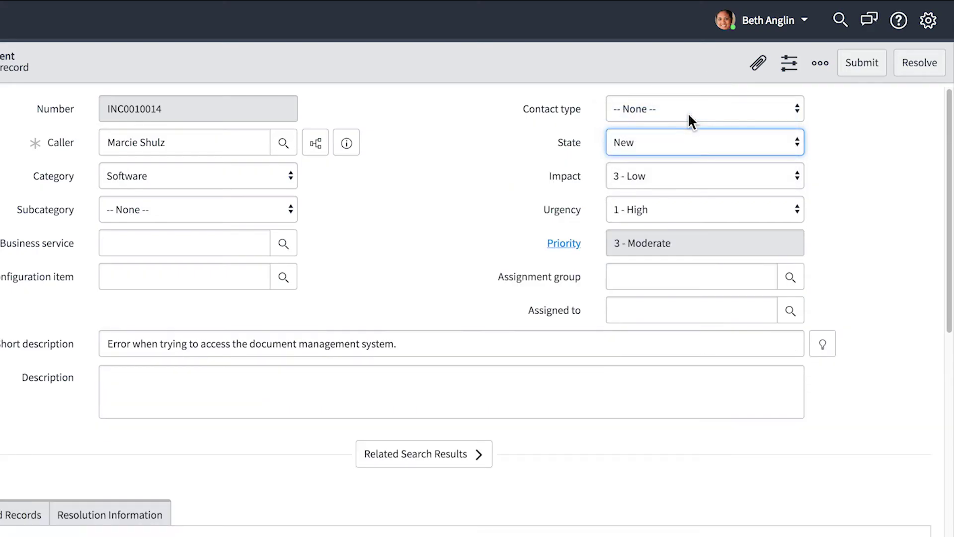
- Set the incident's business service to Document Management and its contact type to Phone
click(241, 246)
text(document)
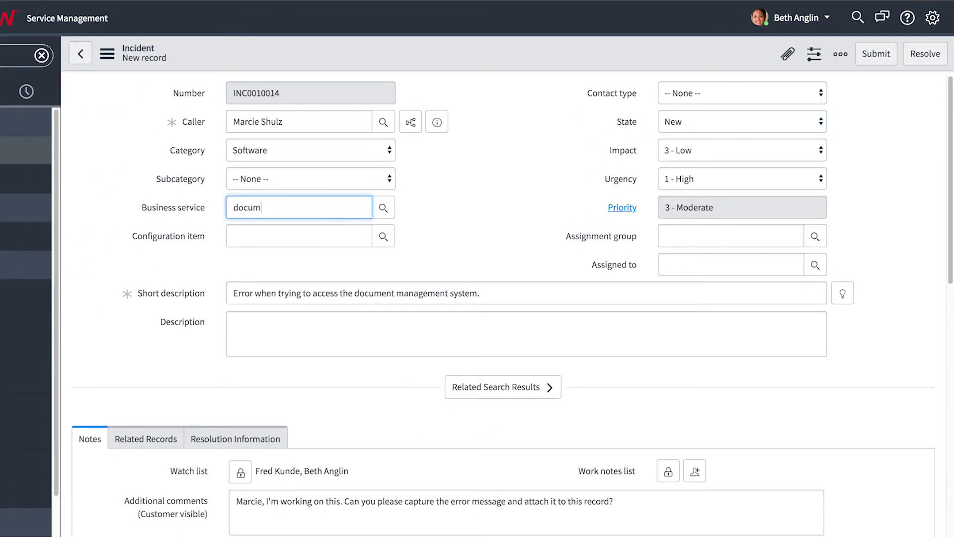
click(278, 226)
click(711, 96)
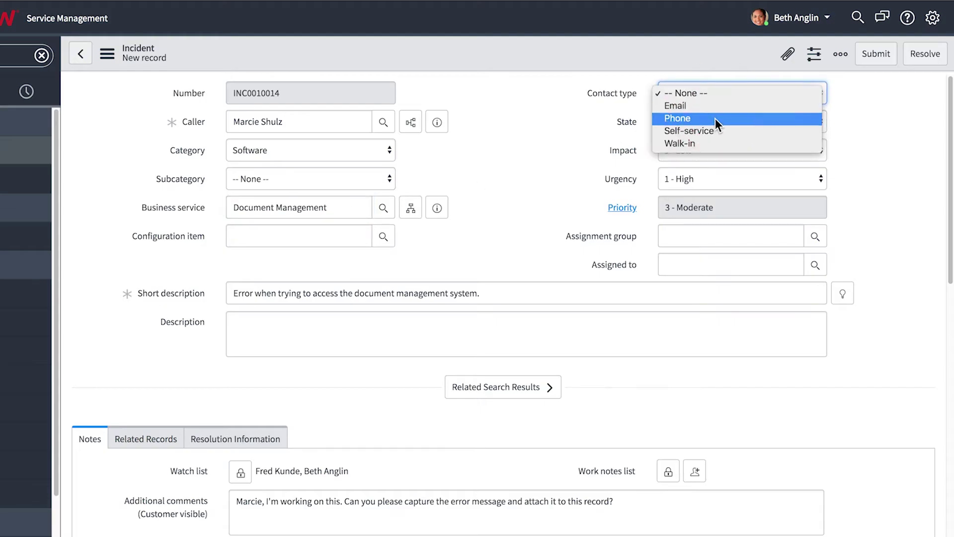
click(715, 119)
- Set the assignment group to Software and assign the incident to your own user
click(773, 242)
text(soft)
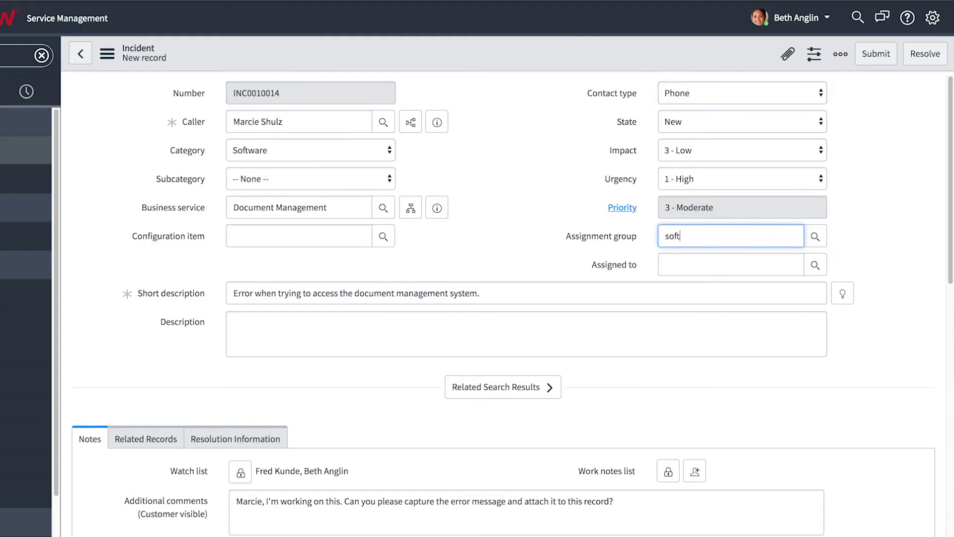
key(Return)
key(Tab)
text(beth)
key(Return)
- Copy the short description text into the Description field and submit the incident
triple_click(649, 293)
right_click(651, 293)
click(674, 375)
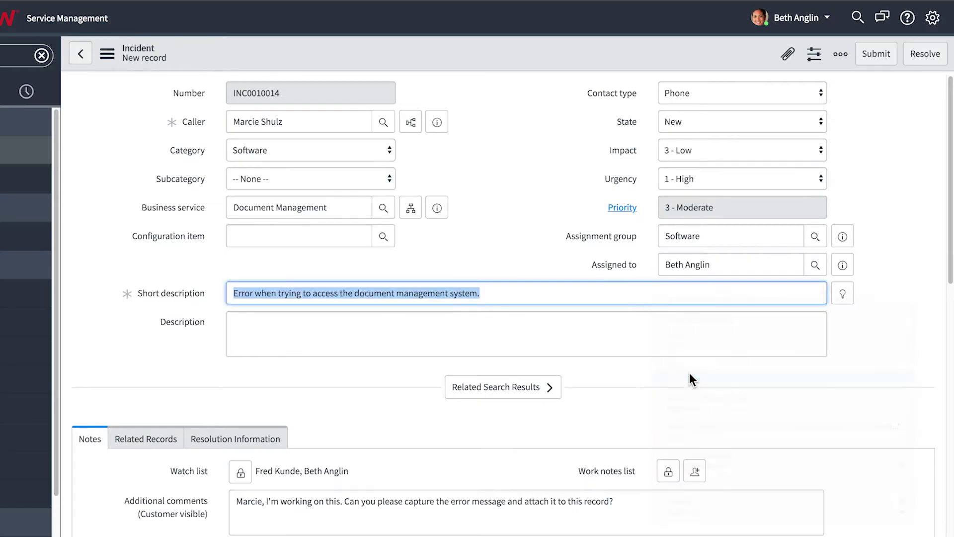
click(498, 332)
right_click(499, 332)
click(521, 406)
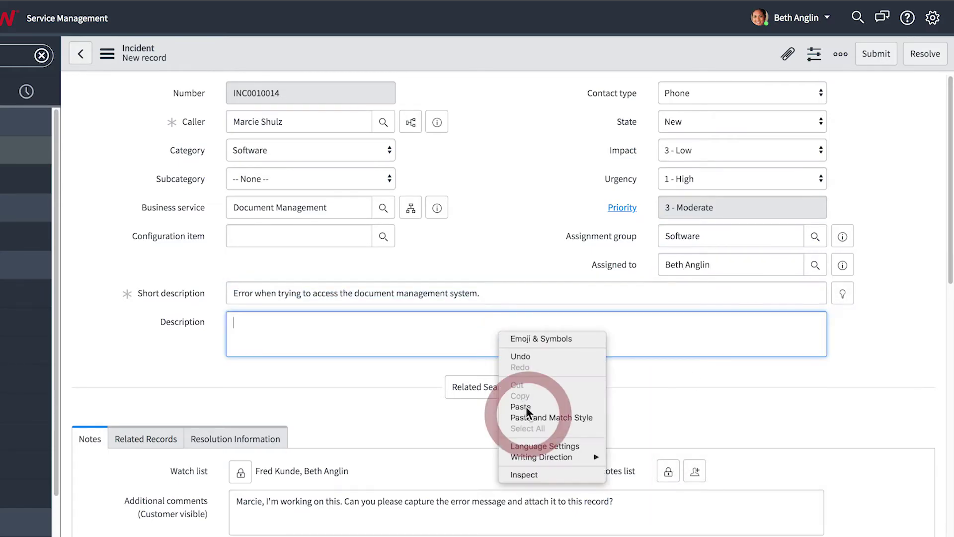
click(859, 58)
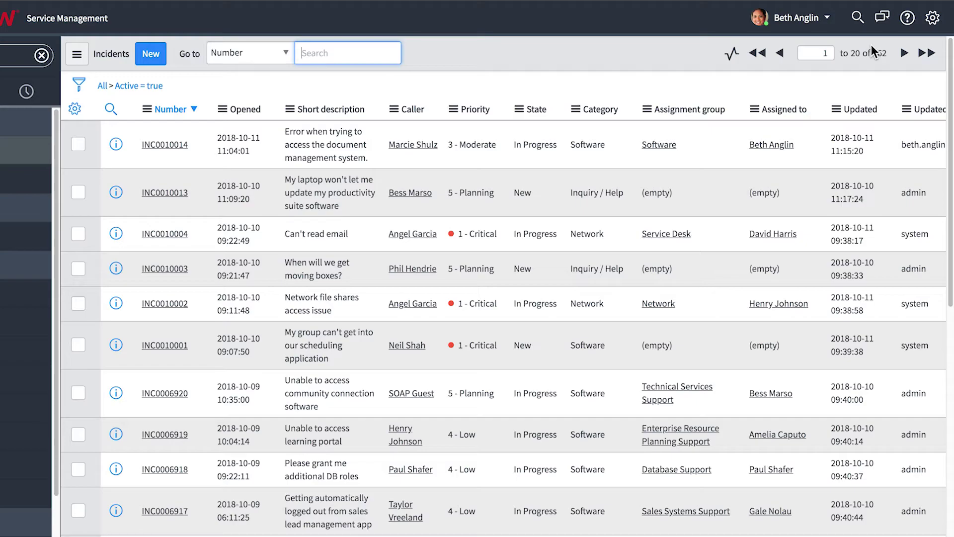
- Open the newly submitted incident and examine its Task SLAs, Affected CIs, Impacted Services/CIs and Child Incidents lists
click(166, 143)
scroll(165, 136, down, 15)
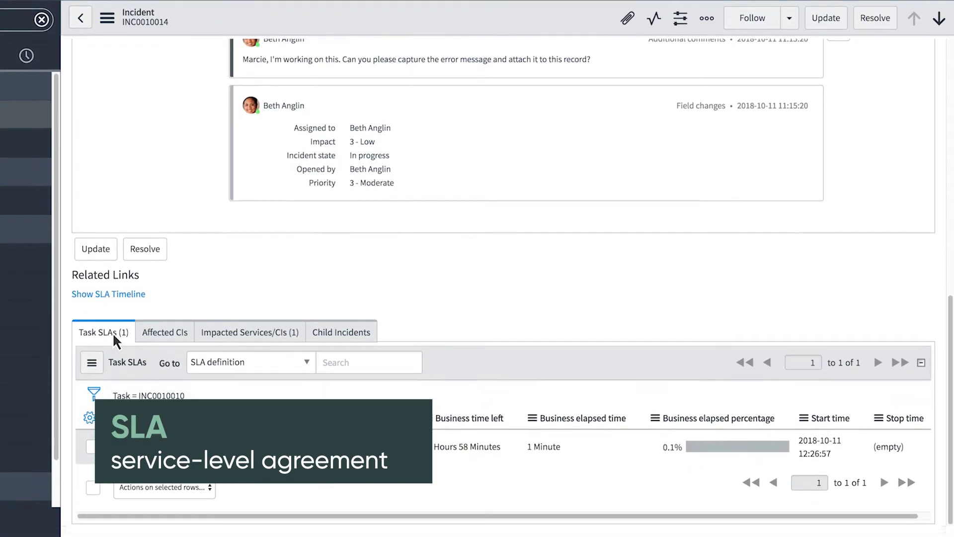
click(150, 335)
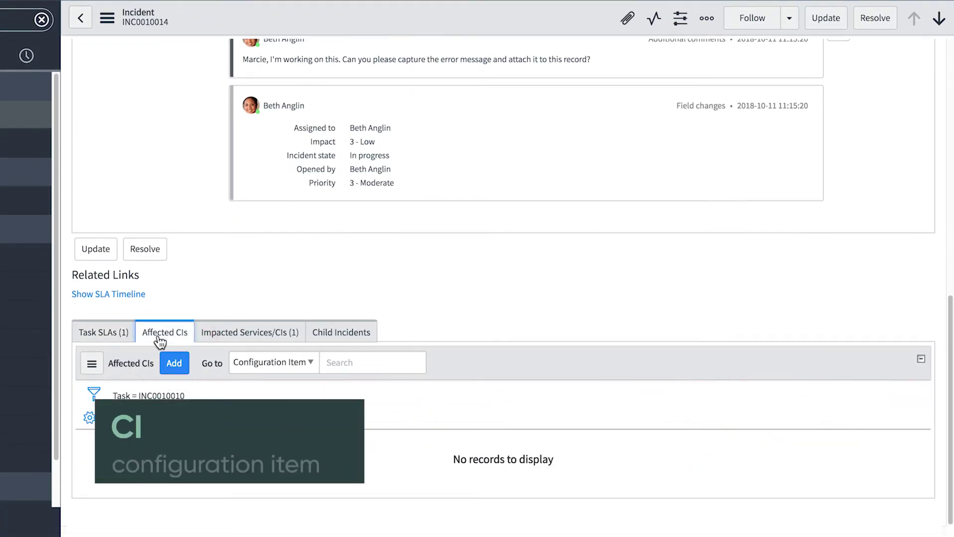
click(229, 338)
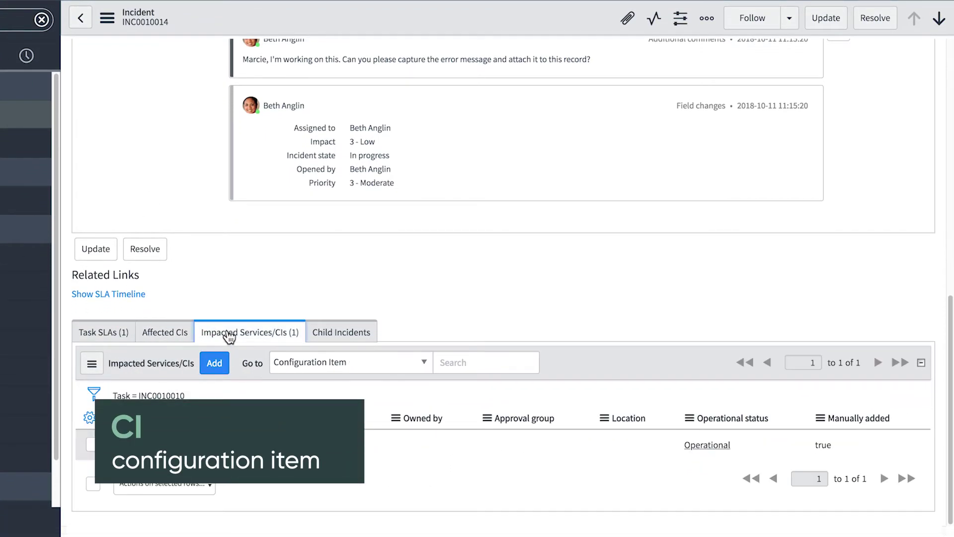
click(336, 338)
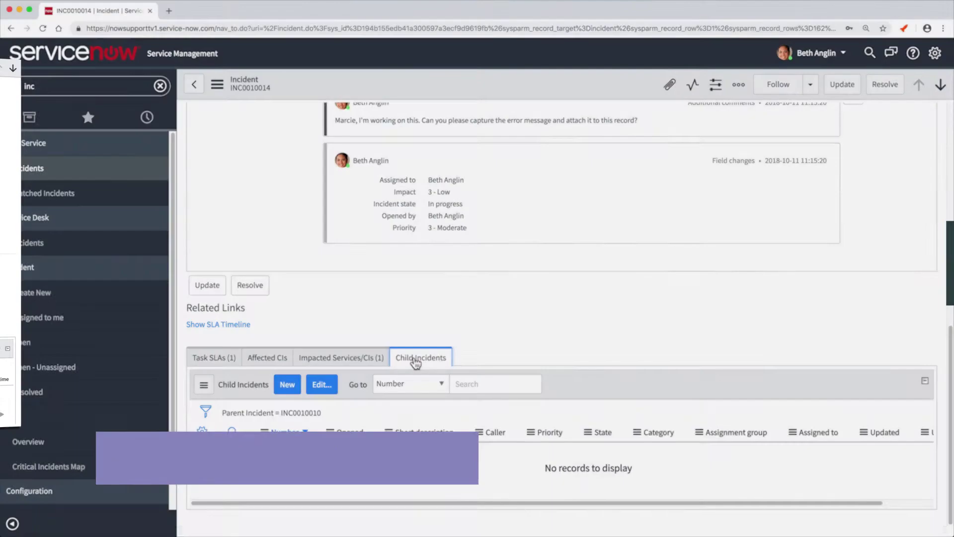
- Switch the incident form to the Self Service view
scroll(268, 157, up, 5)
scroll(269, 157, up, 5)
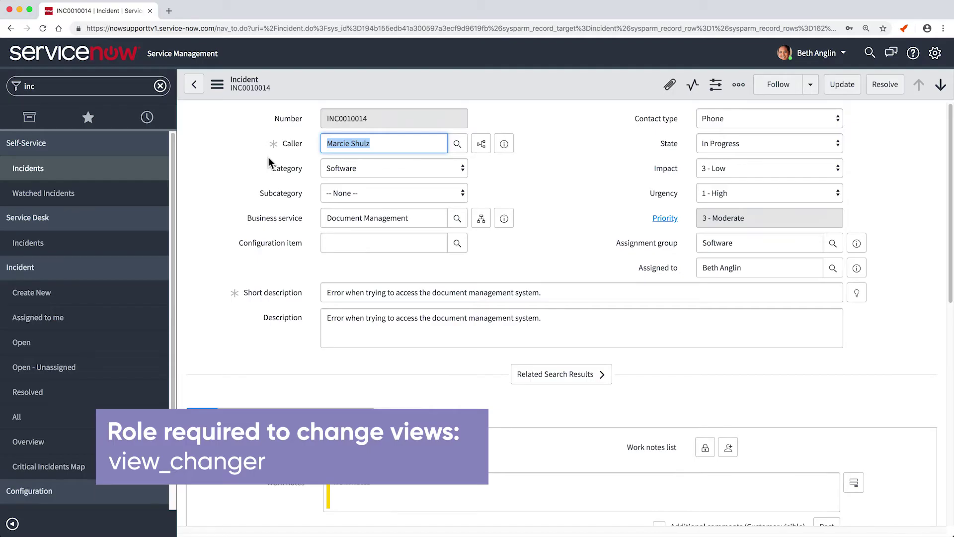
click(217, 85)
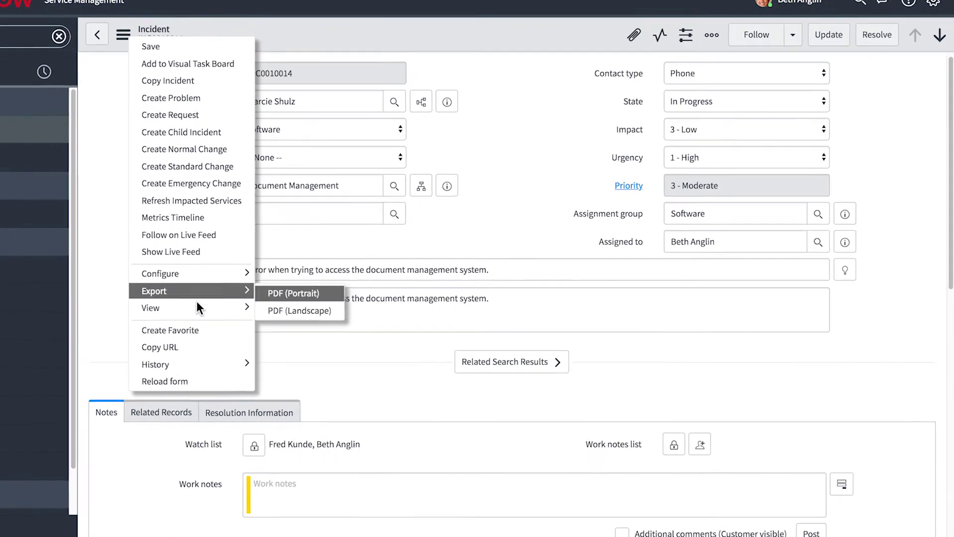
mouse_move(255, 323)
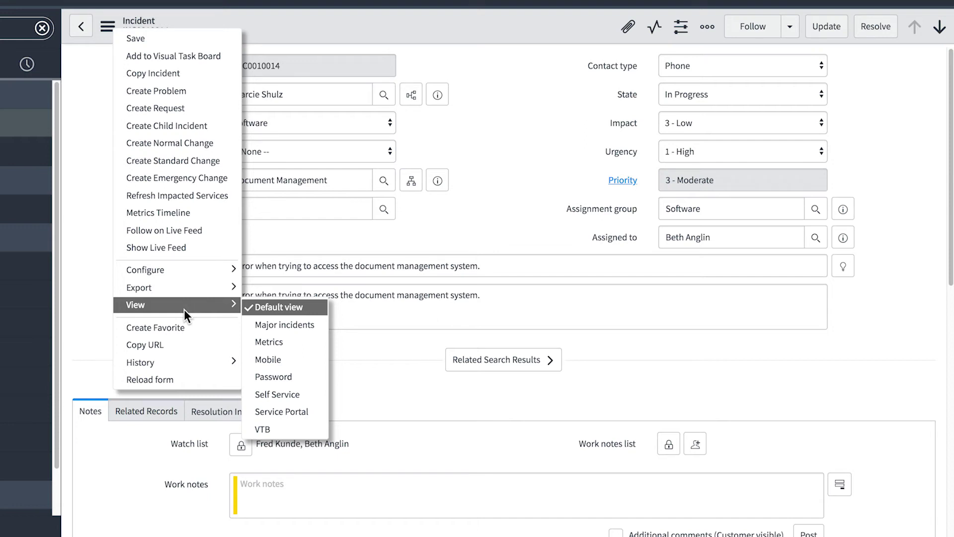
click(296, 391)
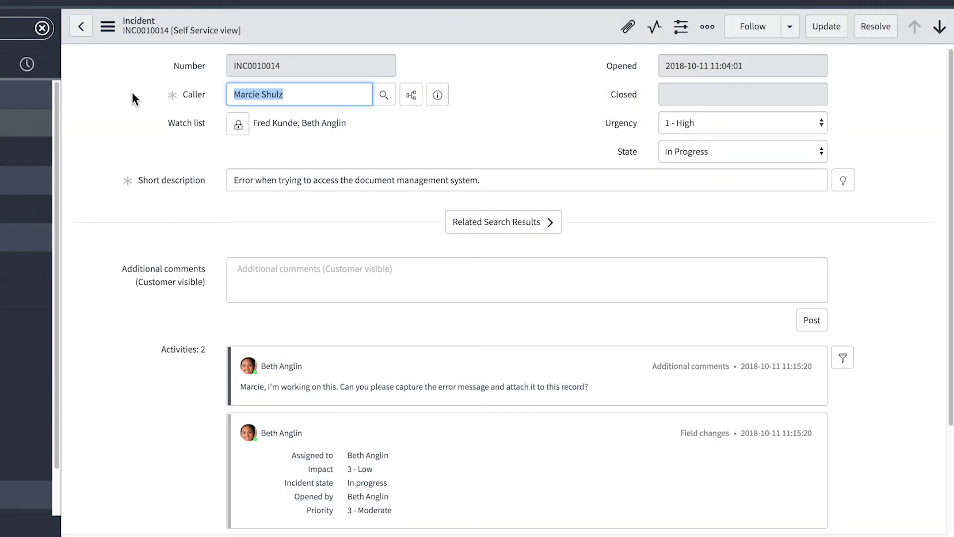
- Return the incident form to the Default view
click(108, 27)
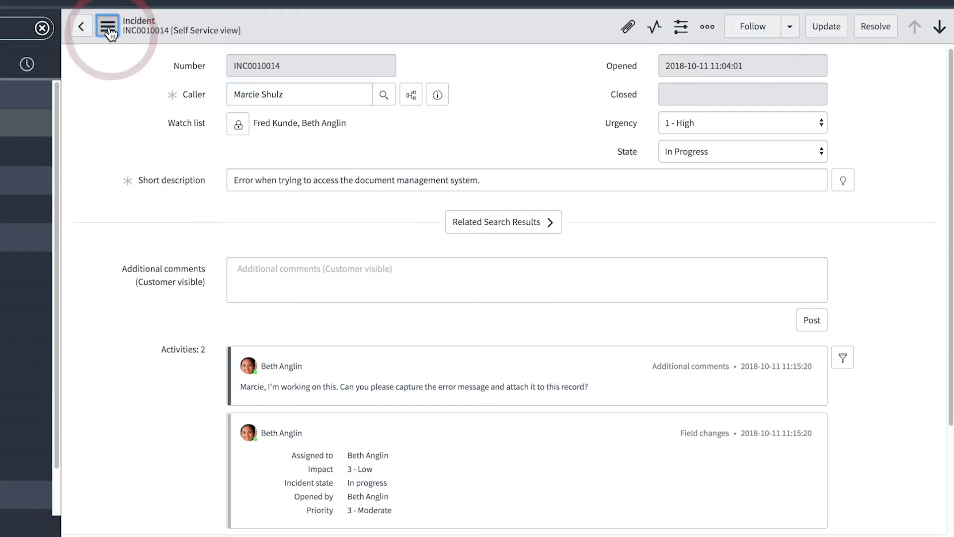
mouse_move(209, 303)
click(261, 304)
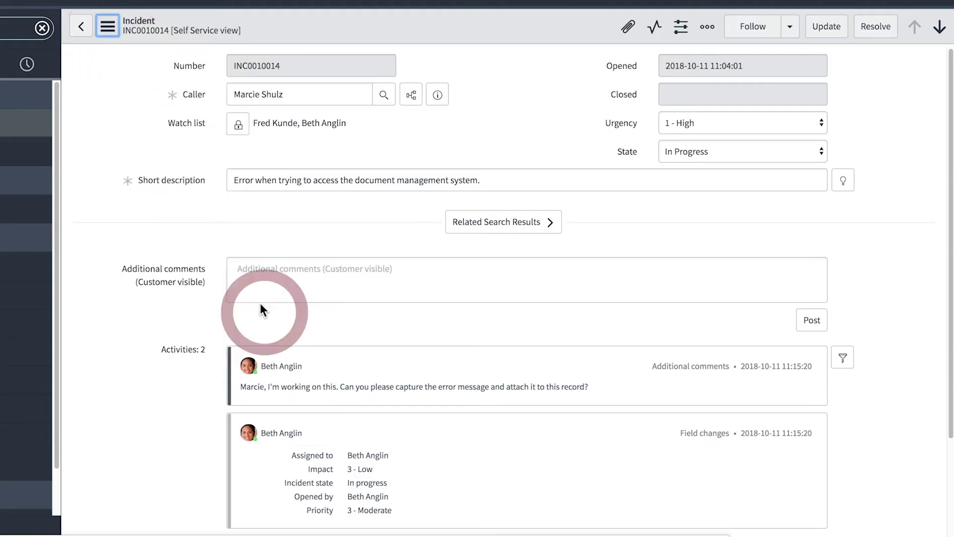
- Personalize the incident form by hiding the Configuration item and Description fields, and close the personalization options
click(680, 30)
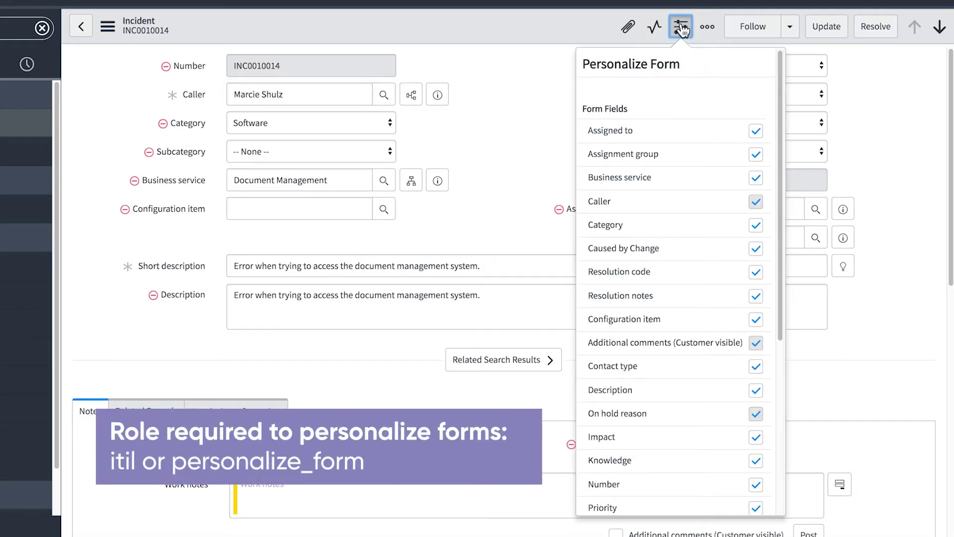
scroll(723, 74, down, 5)
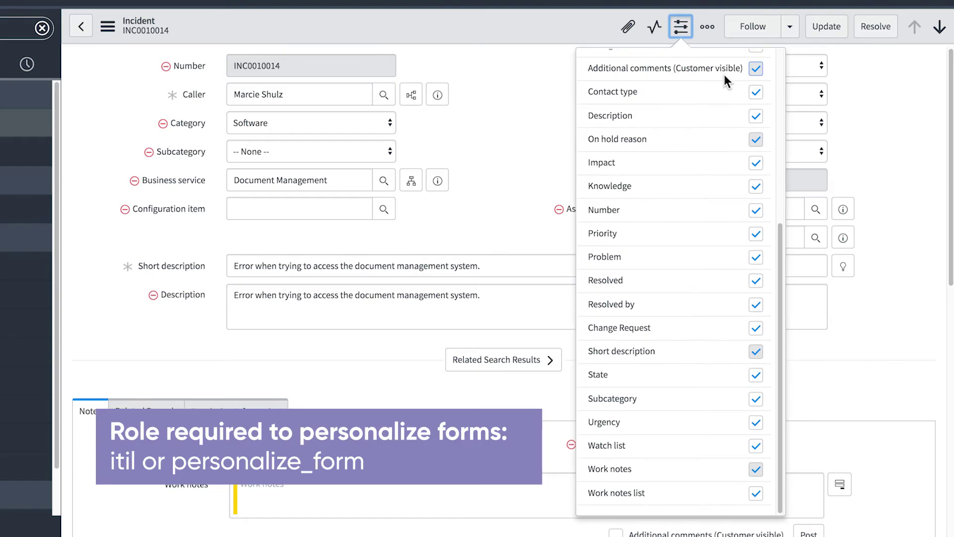
scroll(723, 82, up, 5)
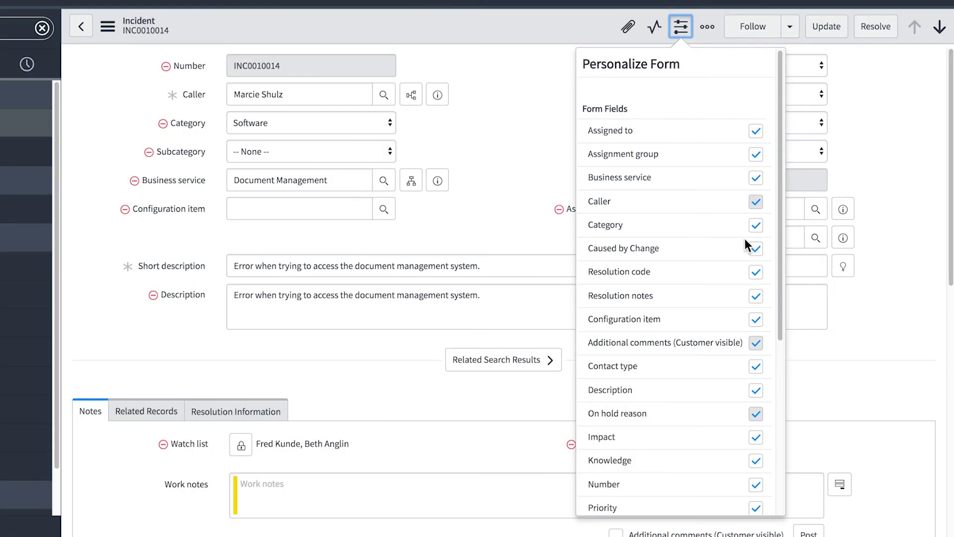
click(755, 320)
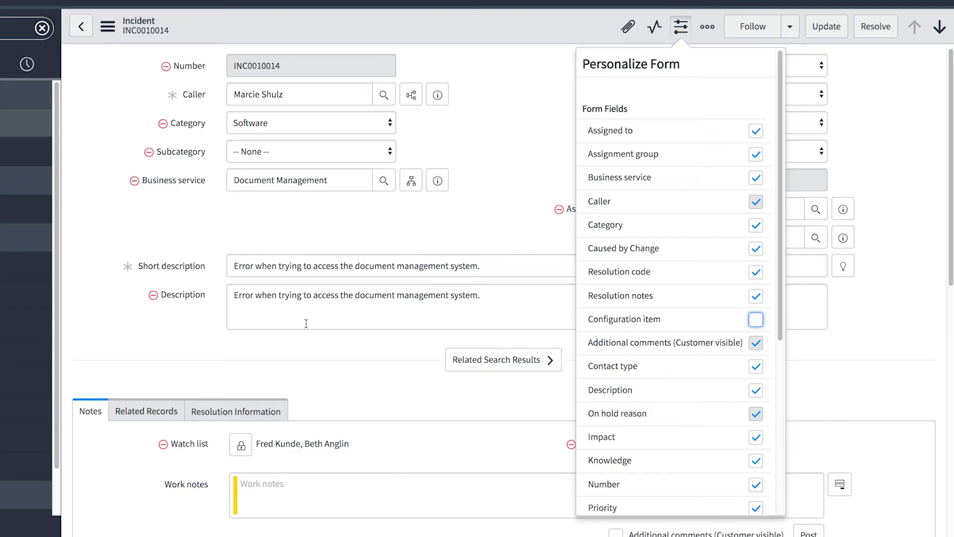
click(153, 295)
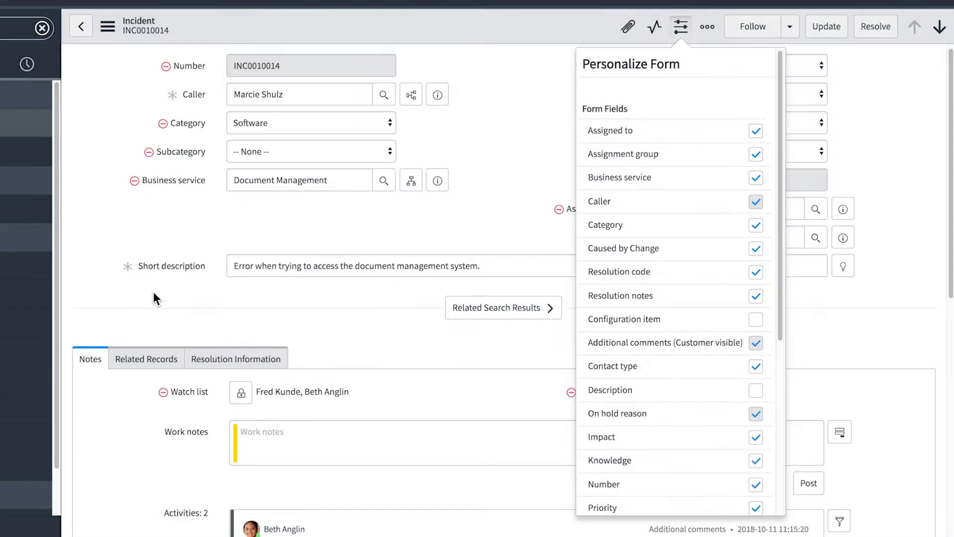
click(153, 293)
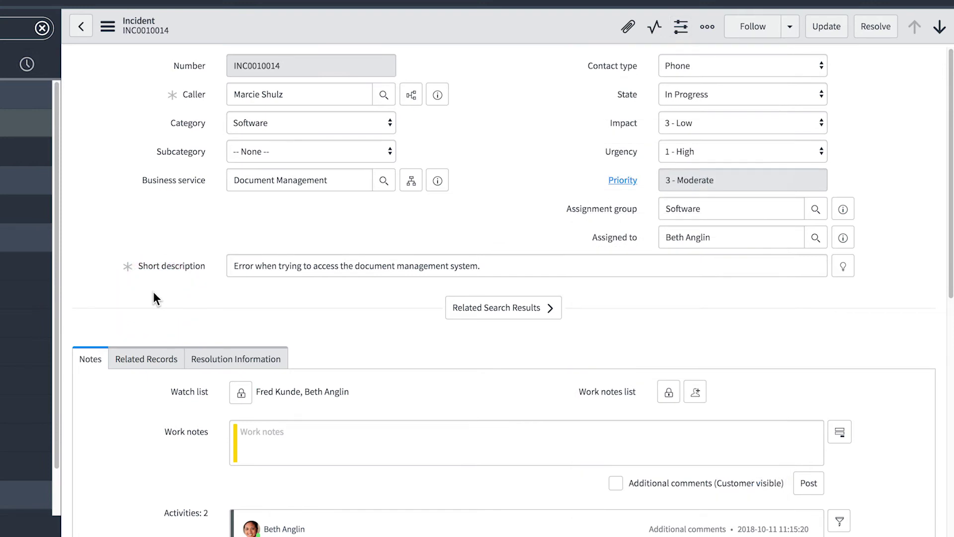
- Show the Configuration item field again and reset the incident form's personalization to its defaults
click(680, 27)
click(755, 324)
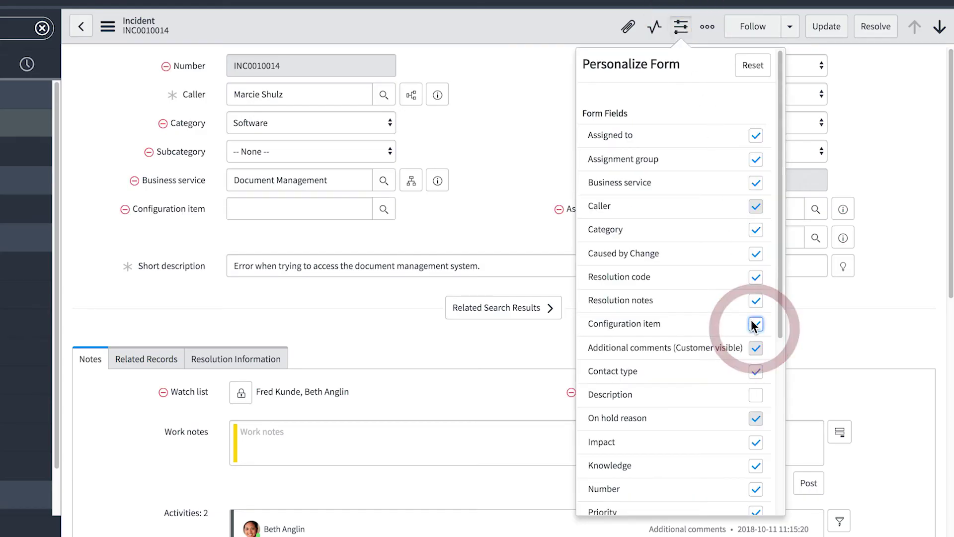
click(752, 70)
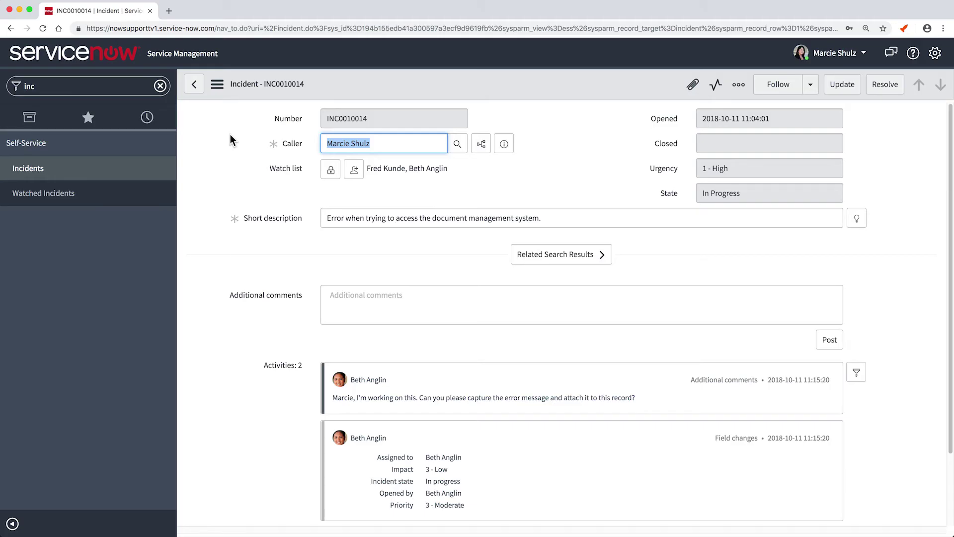
- Examine the additional actions available for the incident and go to its activity stream
click(218, 84)
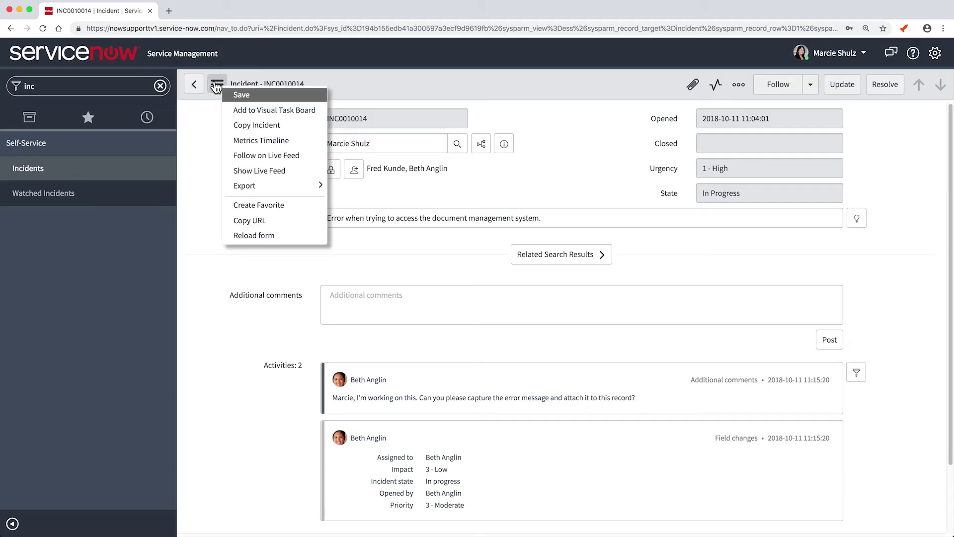
click(219, 86)
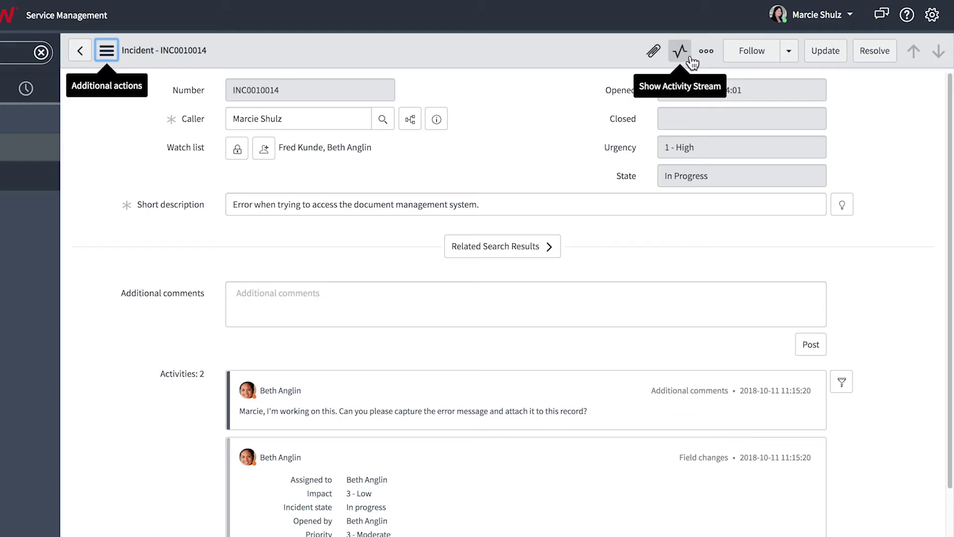
click(691, 58)
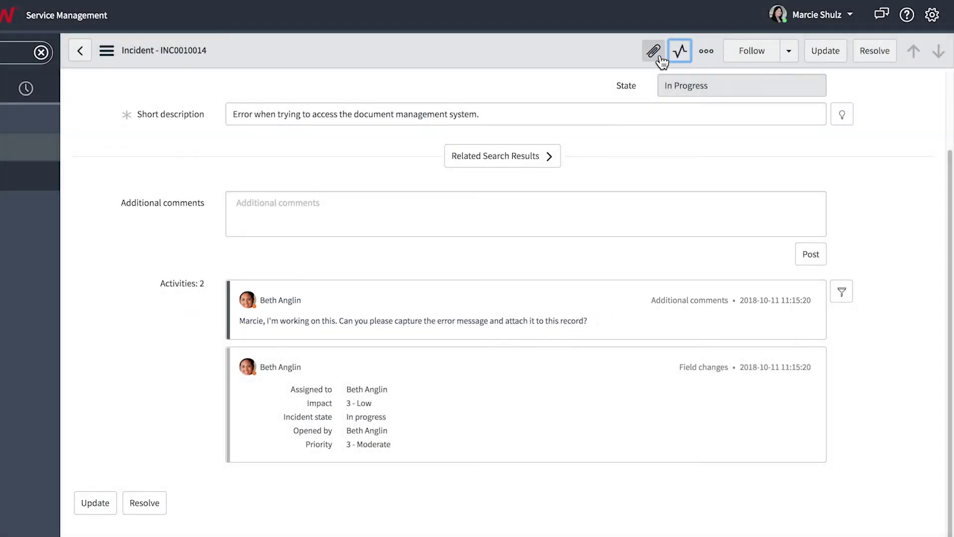
- Attach the file Error message 1.png from the Desktop folder to the incident and close the attachments dialog
click(661, 58)
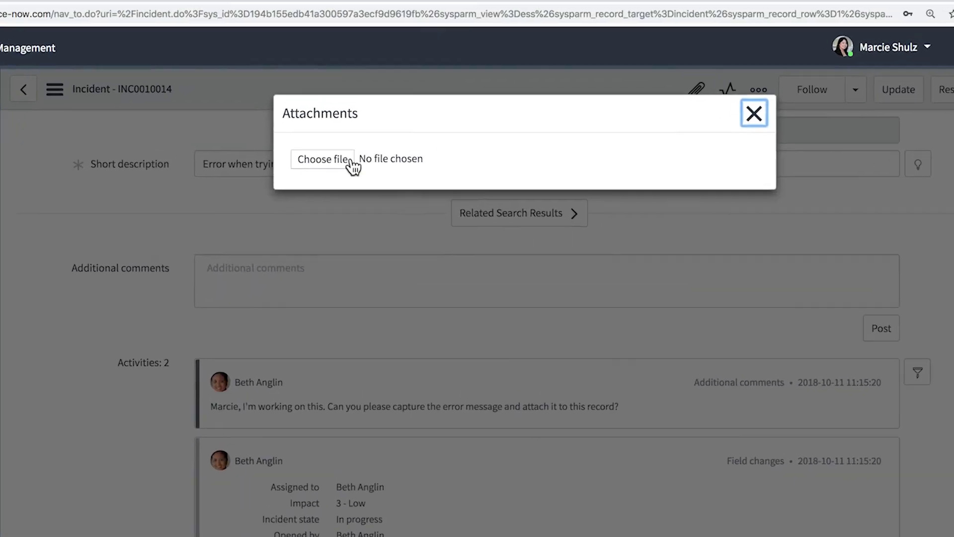
click(350, 160)
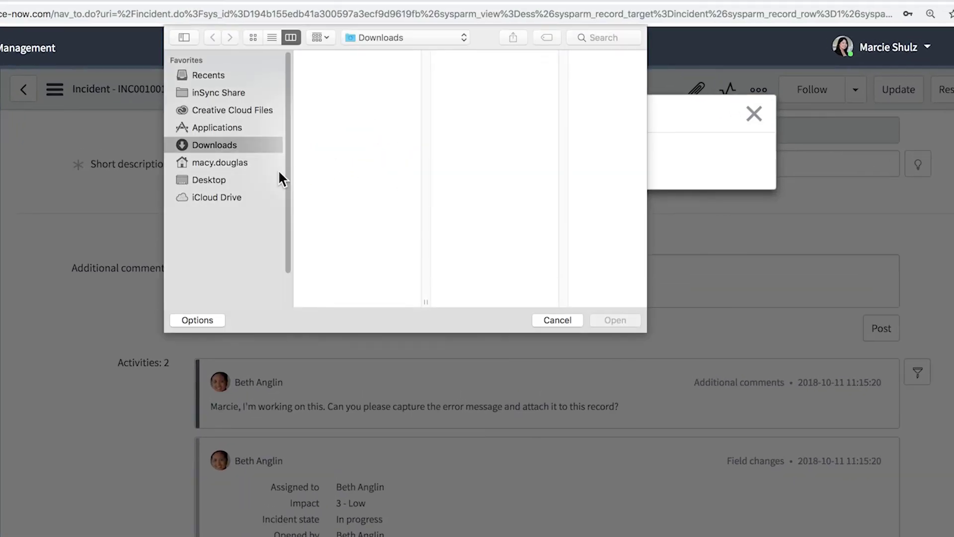
click(255, 179)
double_click(382, 57)
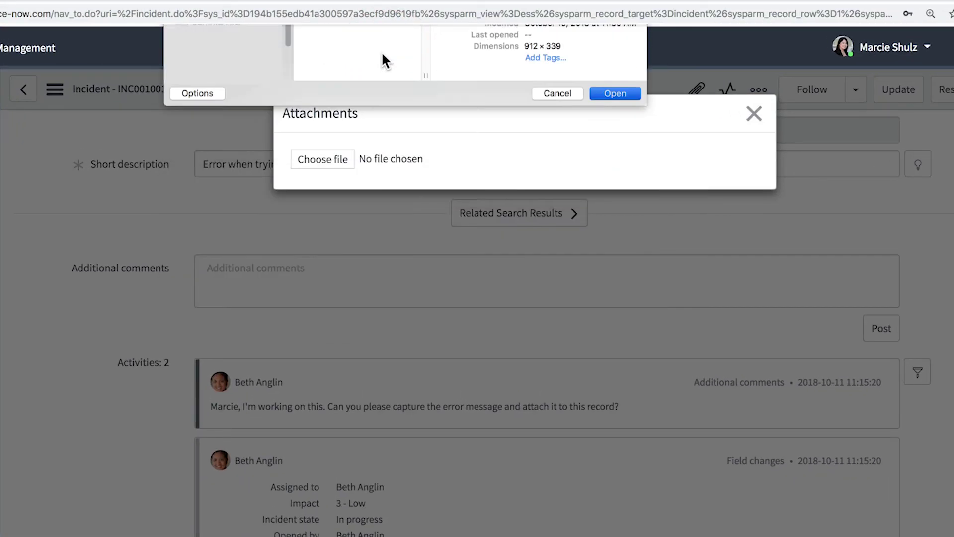
click(753, 114)
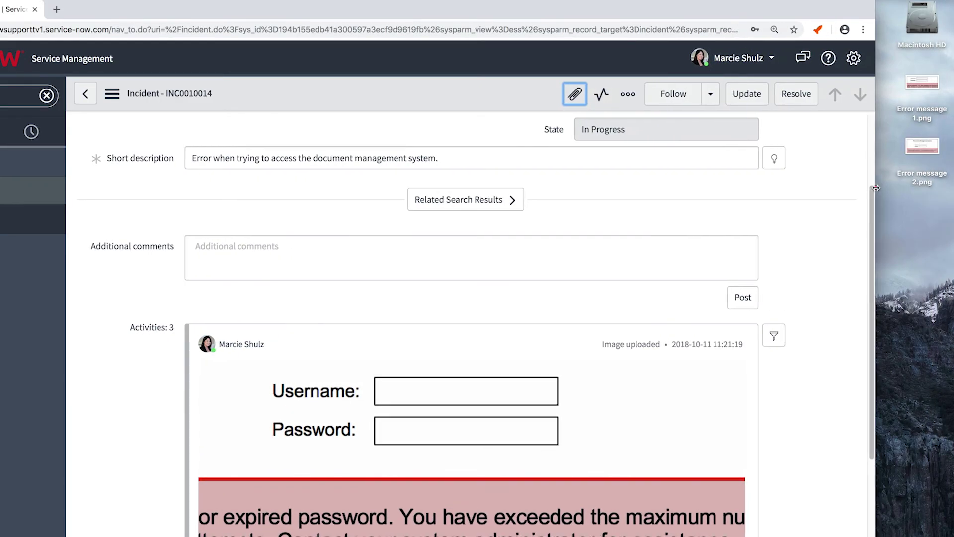
- Attach Error message 2.png directly from the desktop to the incident form and check it in the activity stream
drag(876, 175, 435, 100)
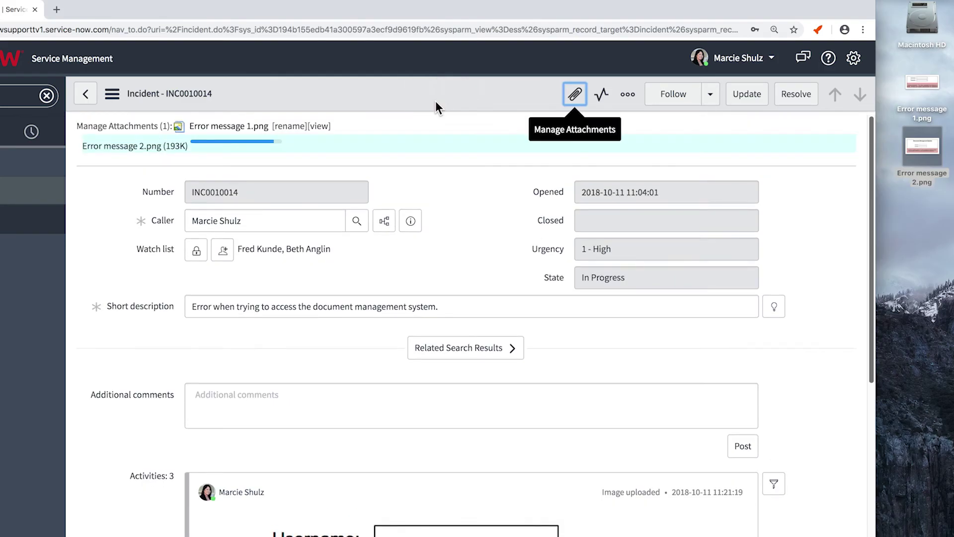
click(601, 97)
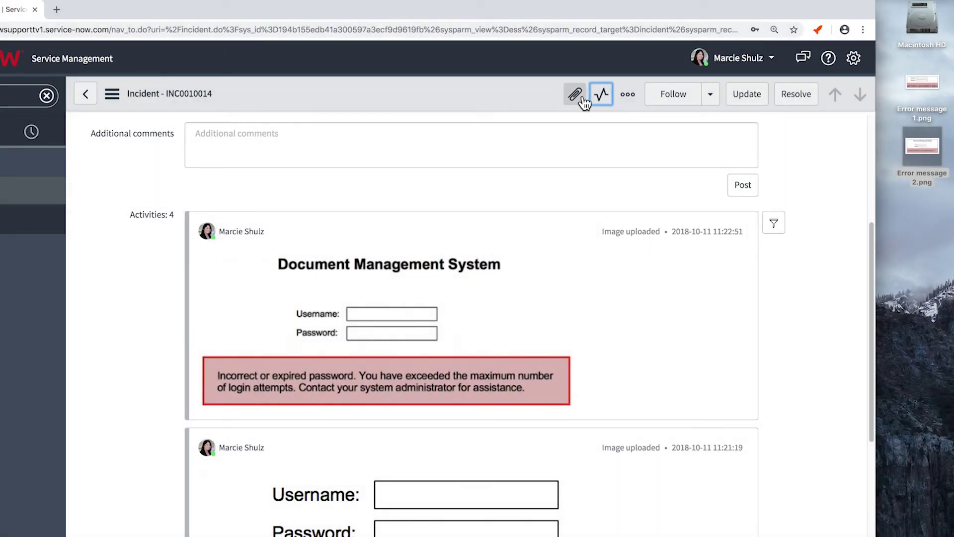
- Remove the attachment Error message 1.png from the incident
click(575, 94)
click(263, 196)
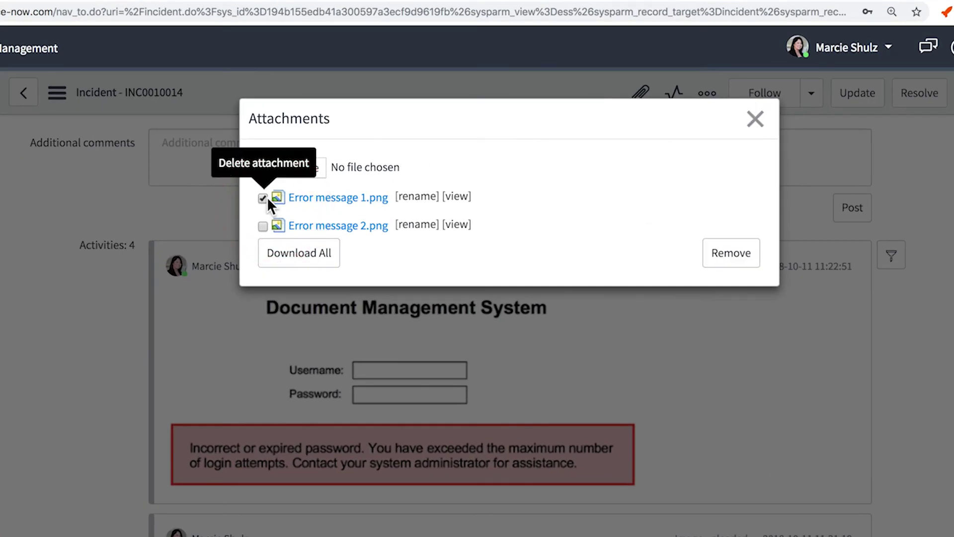
click(723, 253)
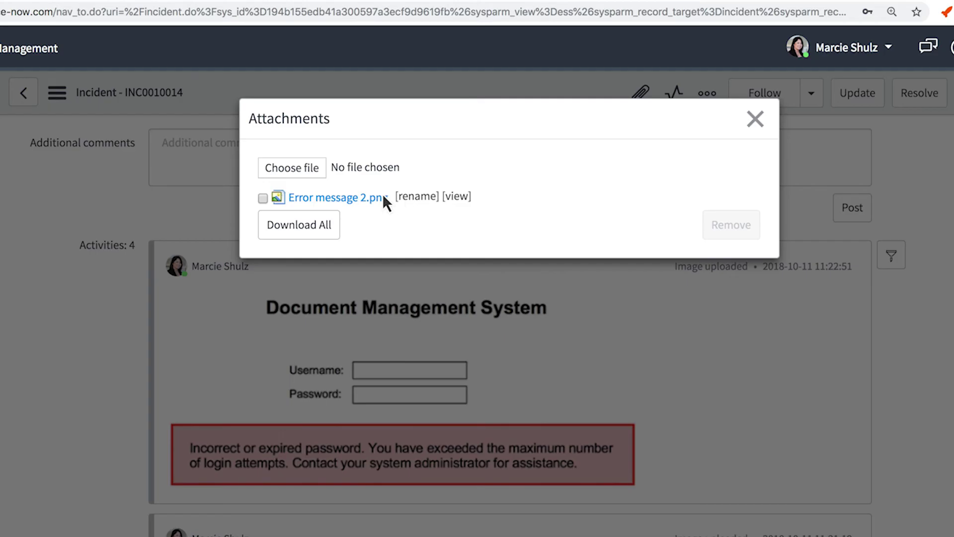
- Rename the attachment Error message 2.png as Error message.png and close the attachments dialog
click(382, 197)
click(366, 199)
key(BackSpace)
key(BackSpace)
key(Return)
click(756, 119)
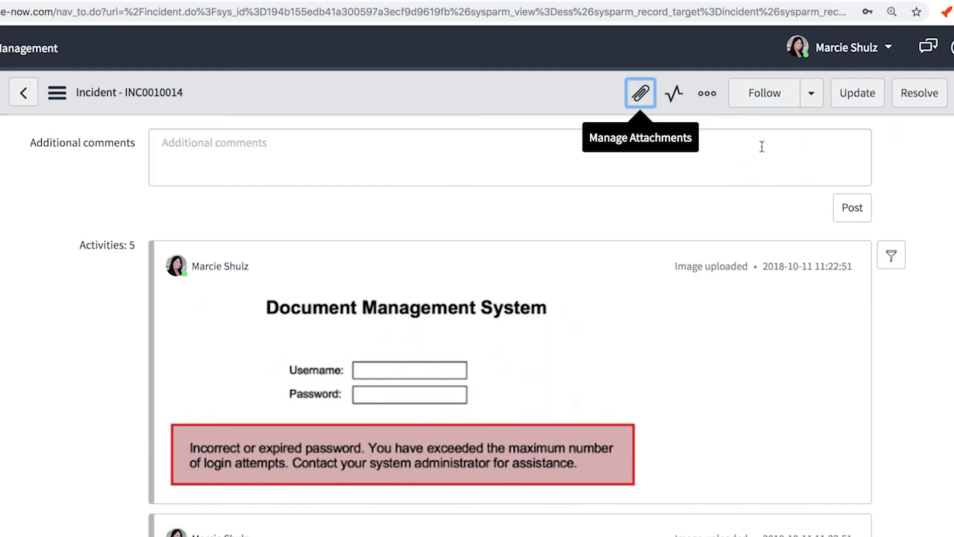
- Review the incident's activity entries and reload the form
scroll(761, 140, down, 14)
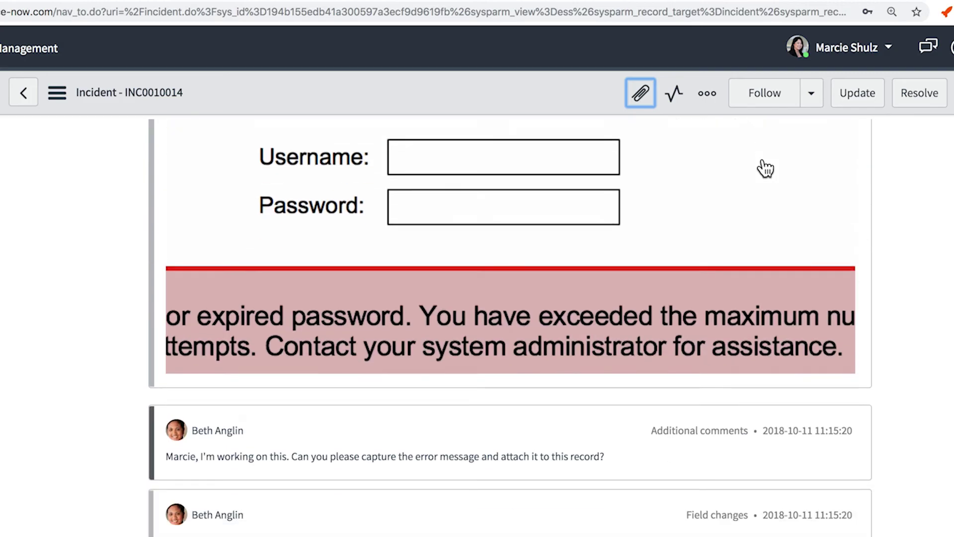
scroll(766, 169, down, 1)
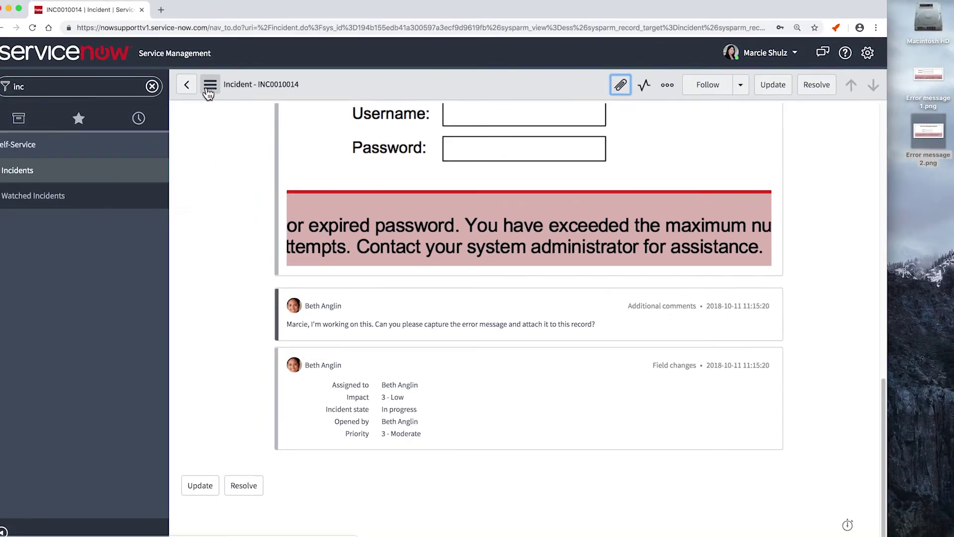
click(57, 93)
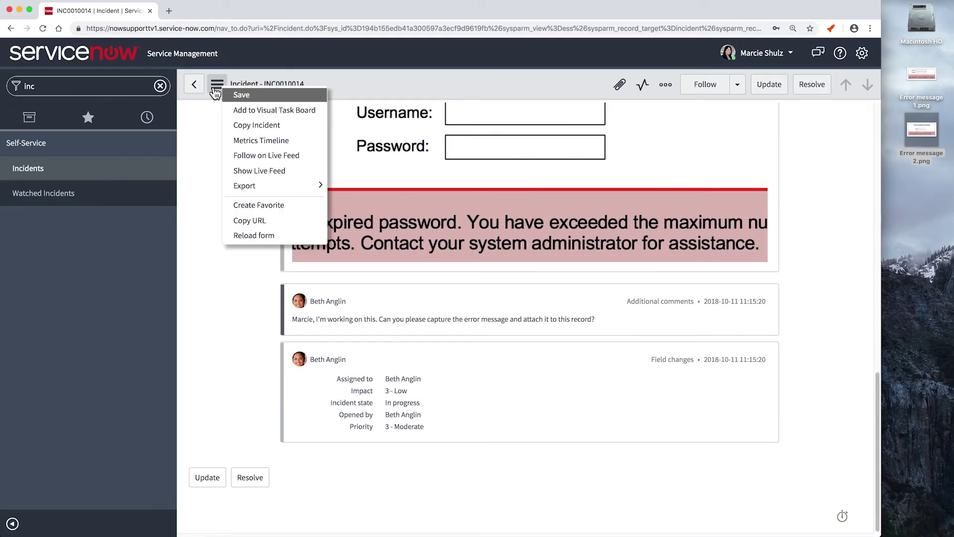
click(254, 235)
scroll(254, 234, down, 5)
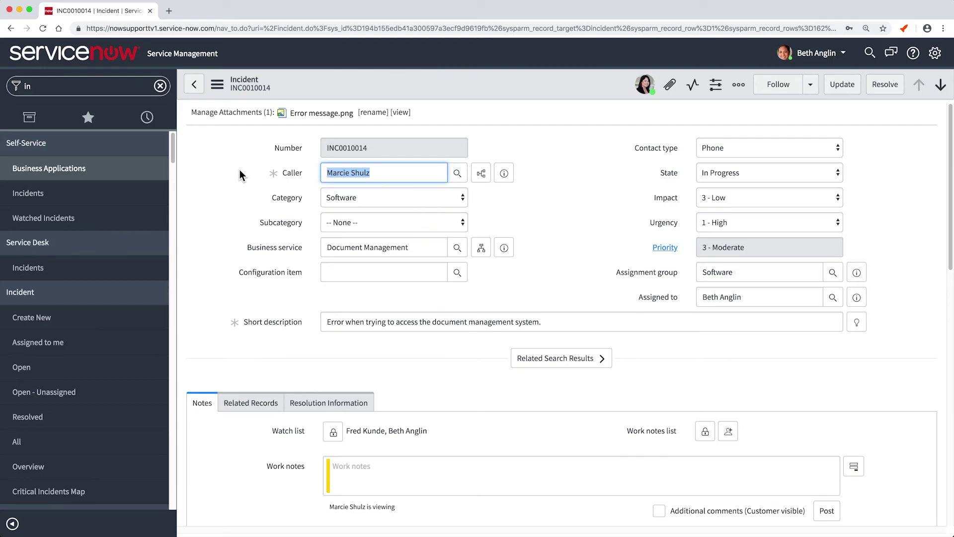
- Check the error image in the activities and attach the related article "Document Management System: Resetting Your Password" to the incident
click(693, 85)
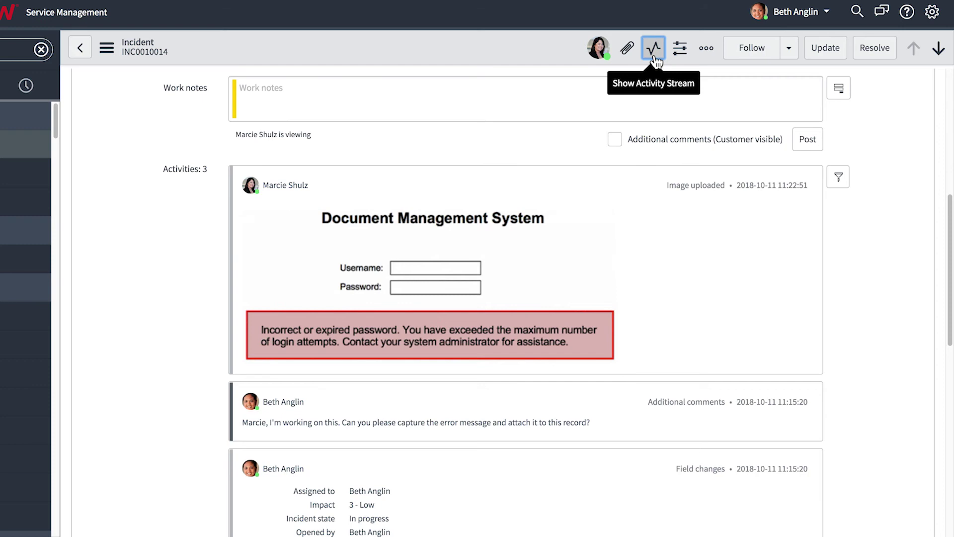
scroll(601, 95, up, 5)
click(513, 208)
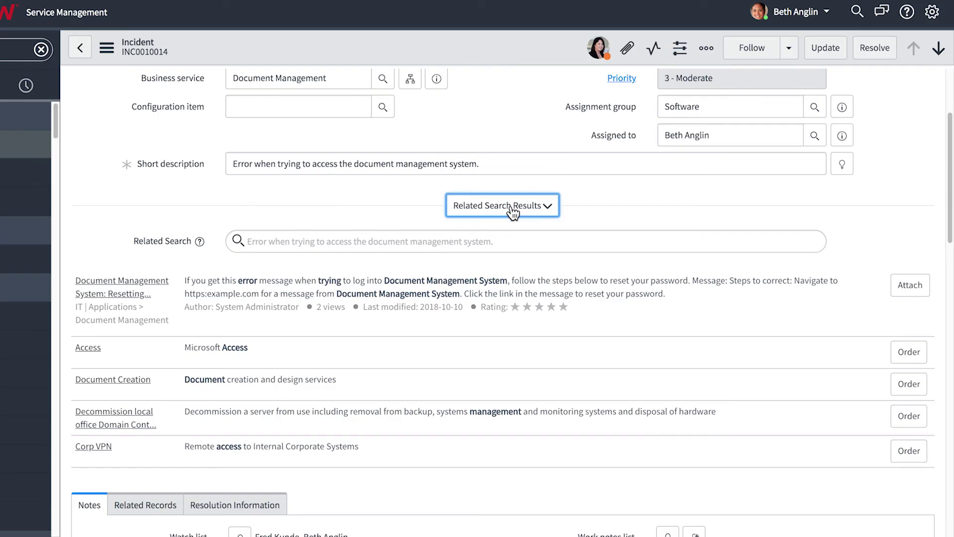
click(133, 281)
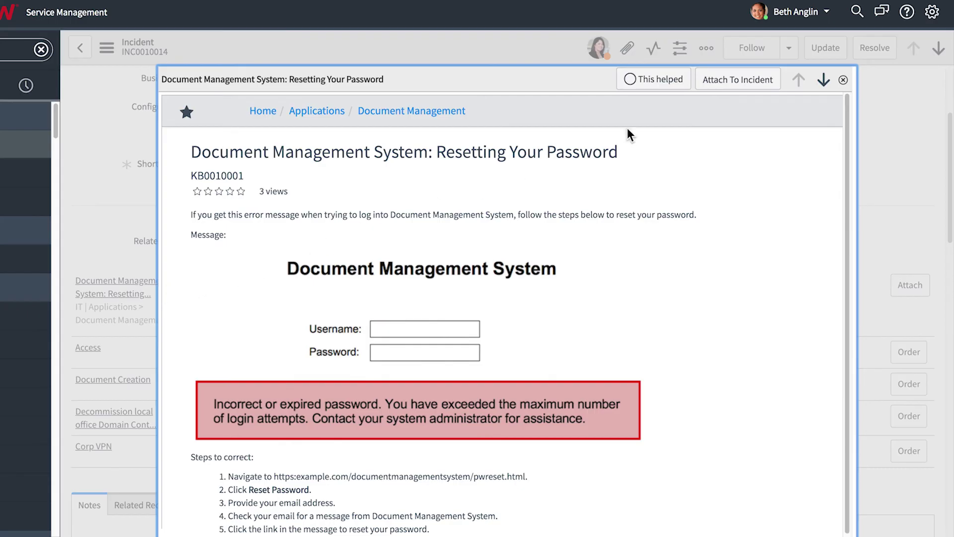
click(722, 84)
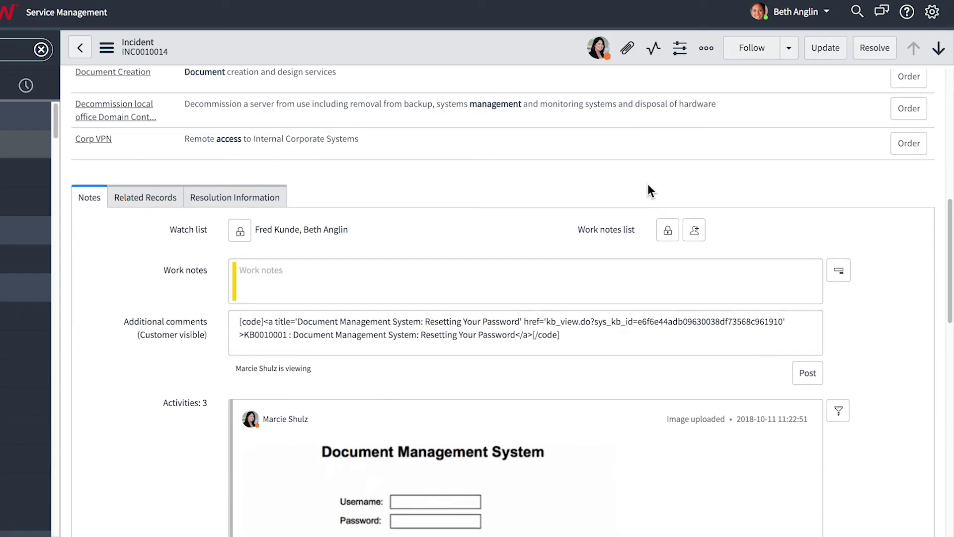
- Add "Try this:" before the article link in the customer-visible comment, post it, and review the activities
click(189, 237)
text(Try this:)
click(901, 300)
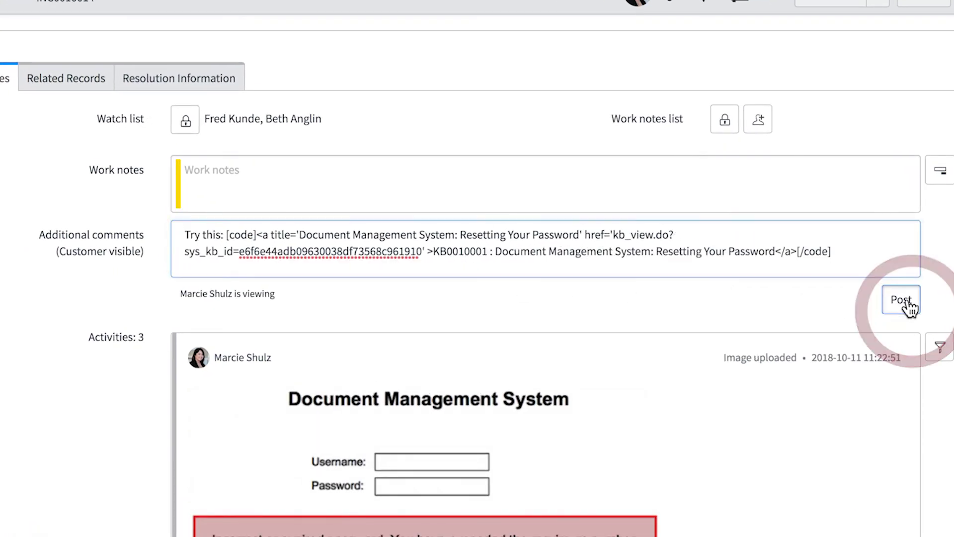
scroll(905, 304, down, 3)
scroll(911, 308, down, 5)
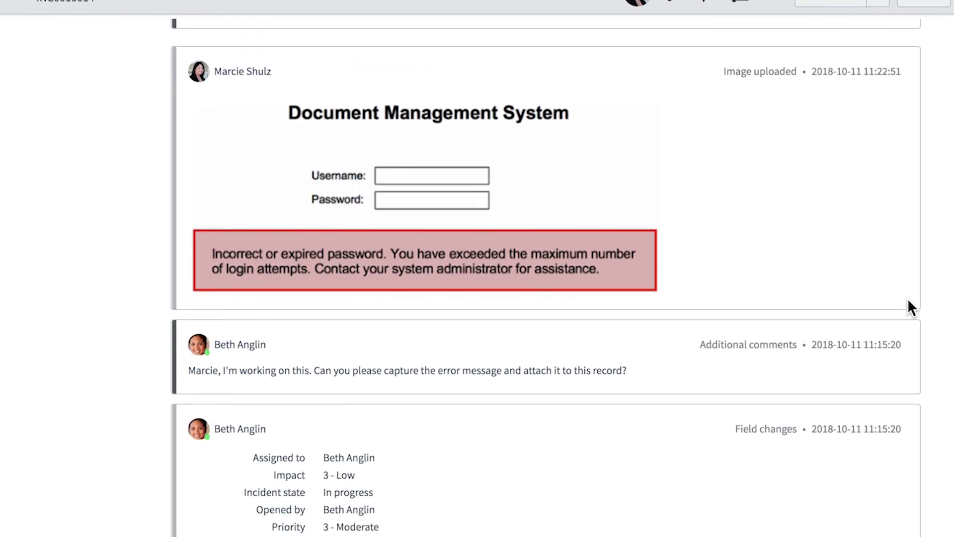
scroll(908, 301, up, 5)
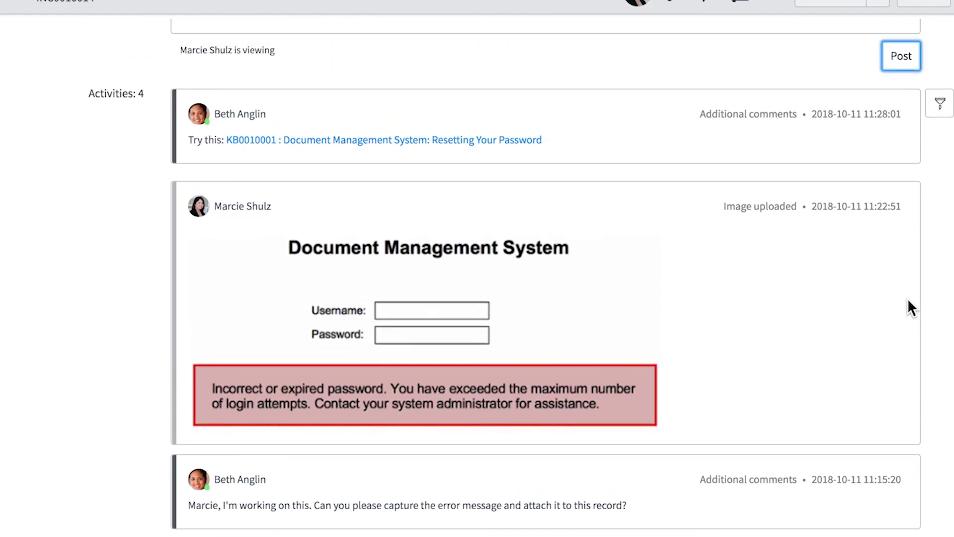
scroll(907, 299, up, 5)
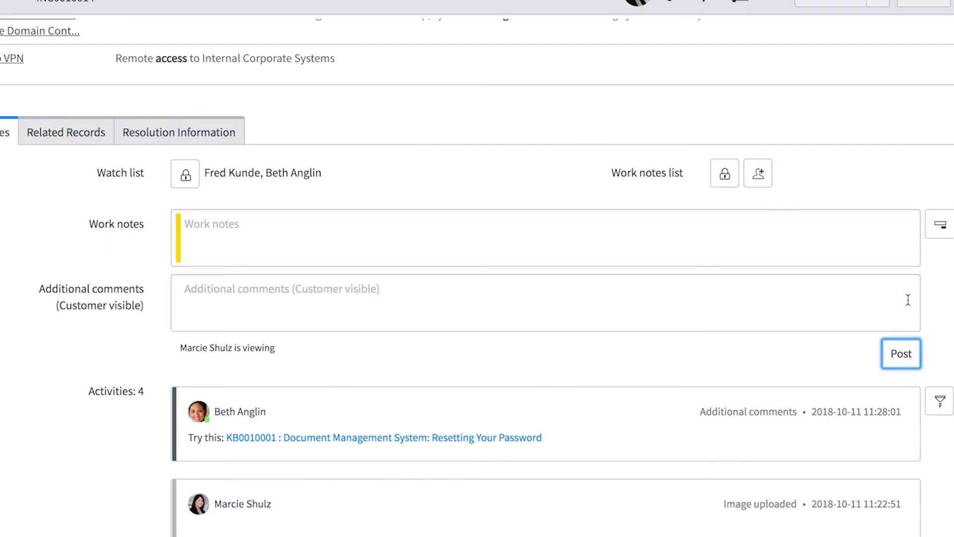
- Filter the incident's activities to show only Attachments, and restore the display of all activity types
click(939, 401)
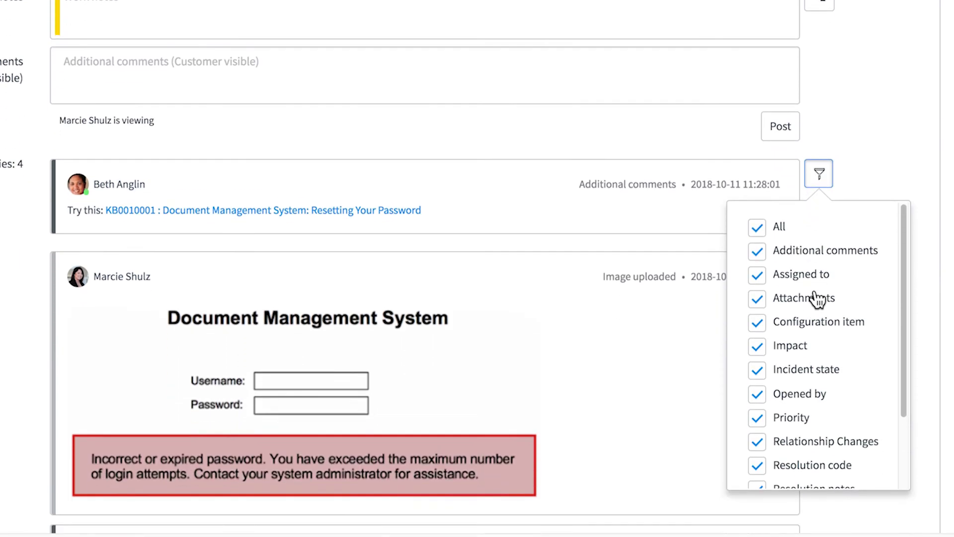
scroll(814, 293, down, 1)
mouse_move(904, 317)
mouse_down()
mouse_move(904, 392)
mouse_move(913, 318)
mouse_up()
click(757, 202)
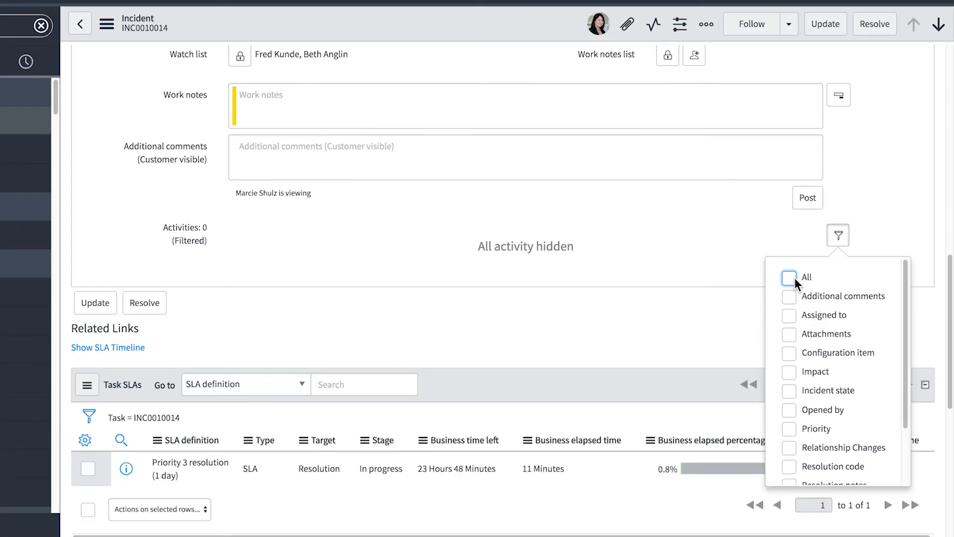
click(790, 334)
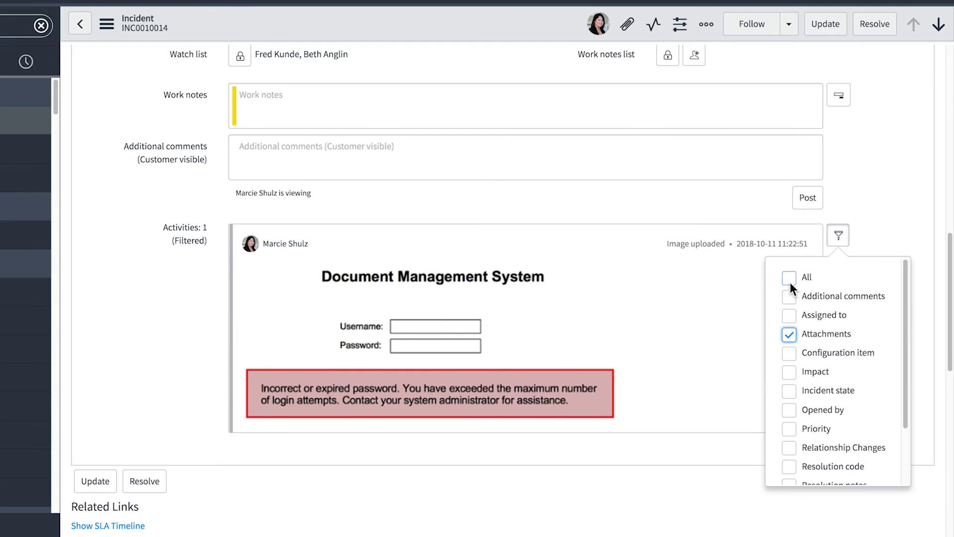
click(789, 280)
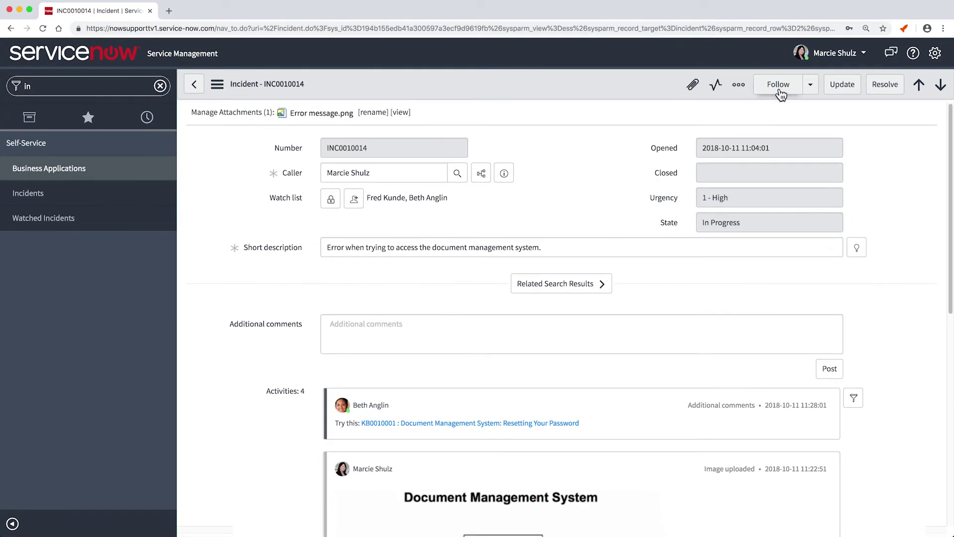
- Follow the incident, view its conversation in Connect, and close the conversation and the Connect sidebar
click(778, 96)
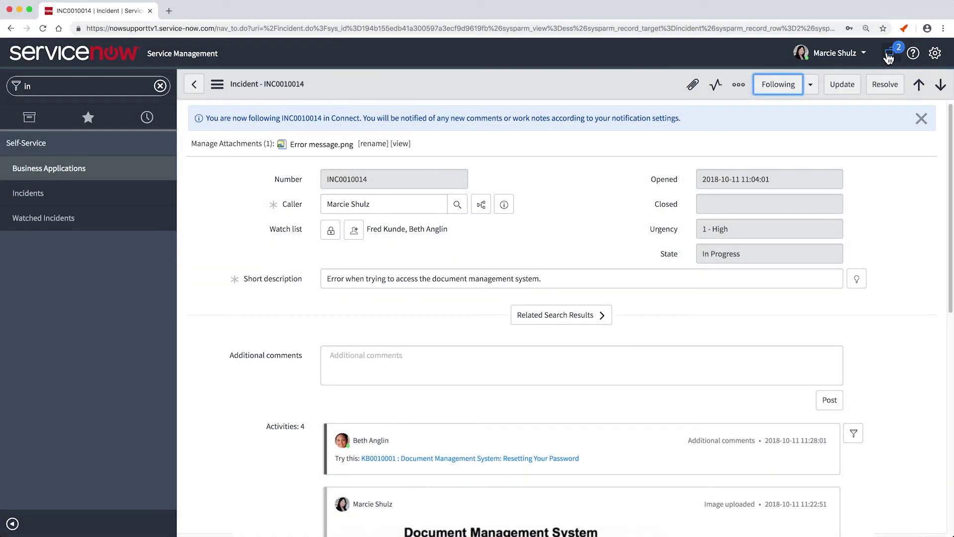
click(889, 56)
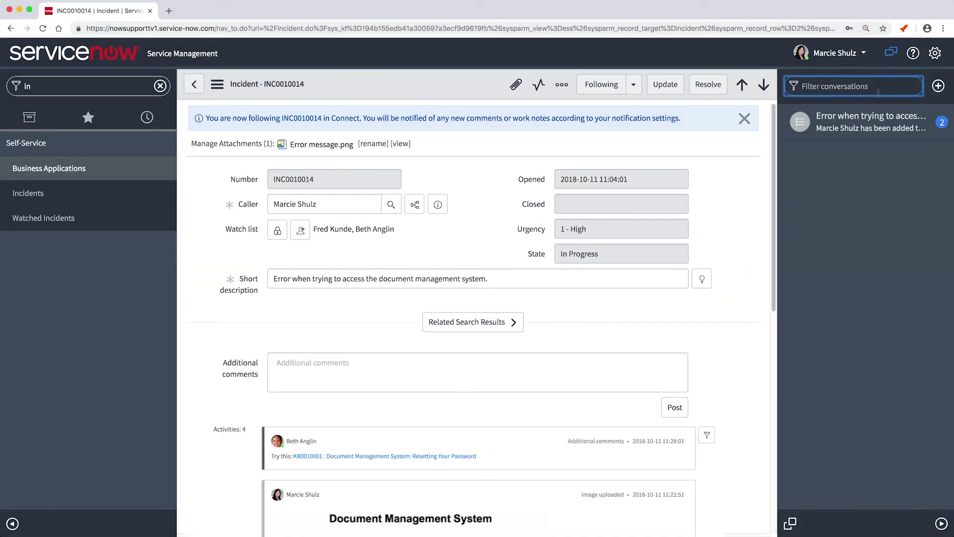
click(871, 121)
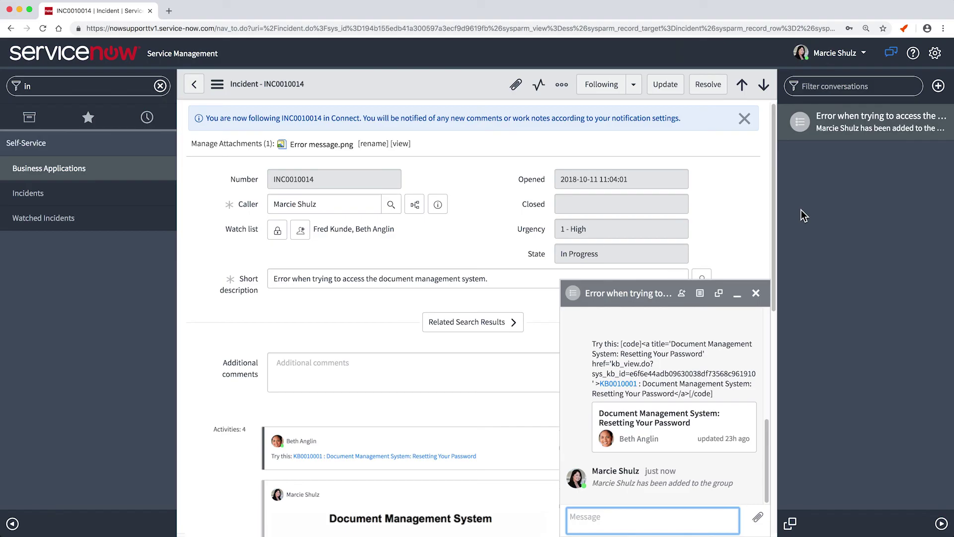
click(756, 292)
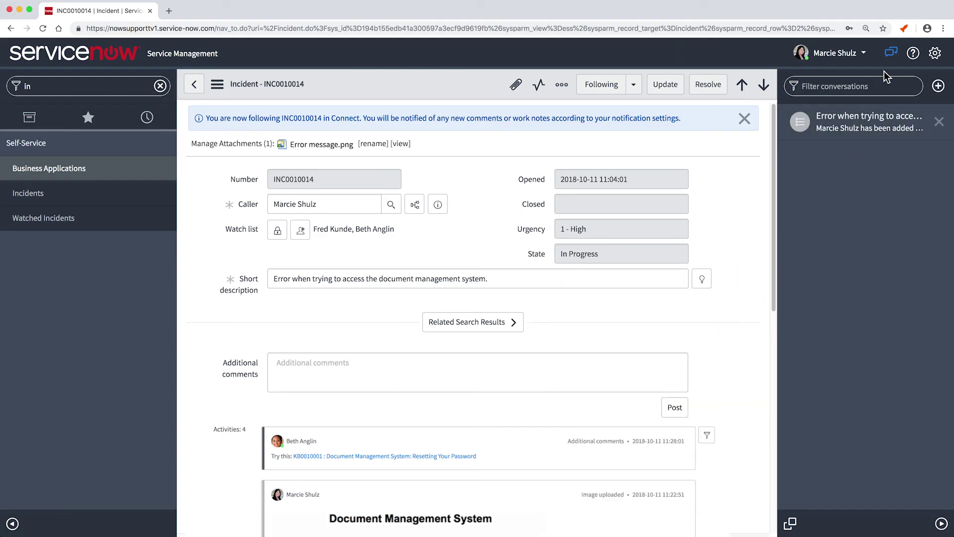
click(895, 53)
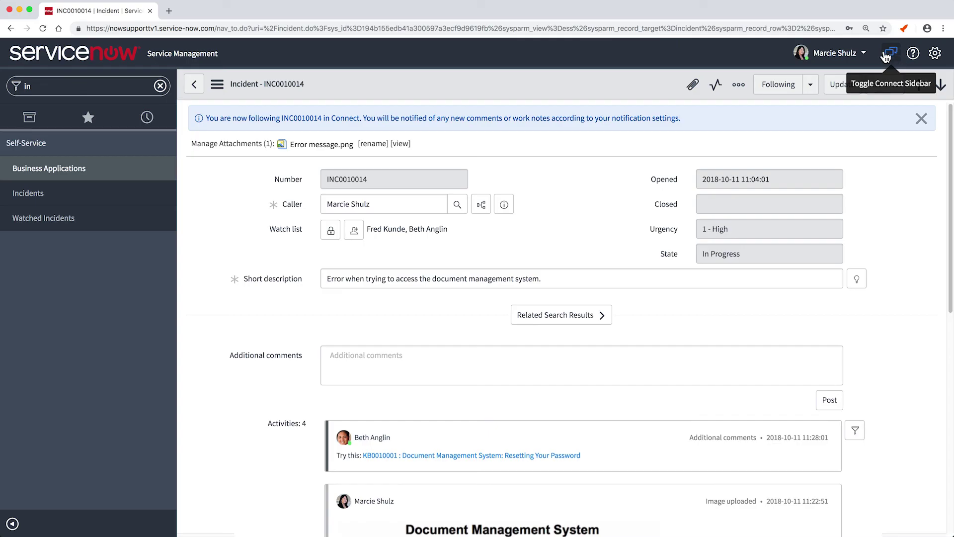
- Unfollow the incident and dismiss the follow notifications shown above the form
click(810, 84)
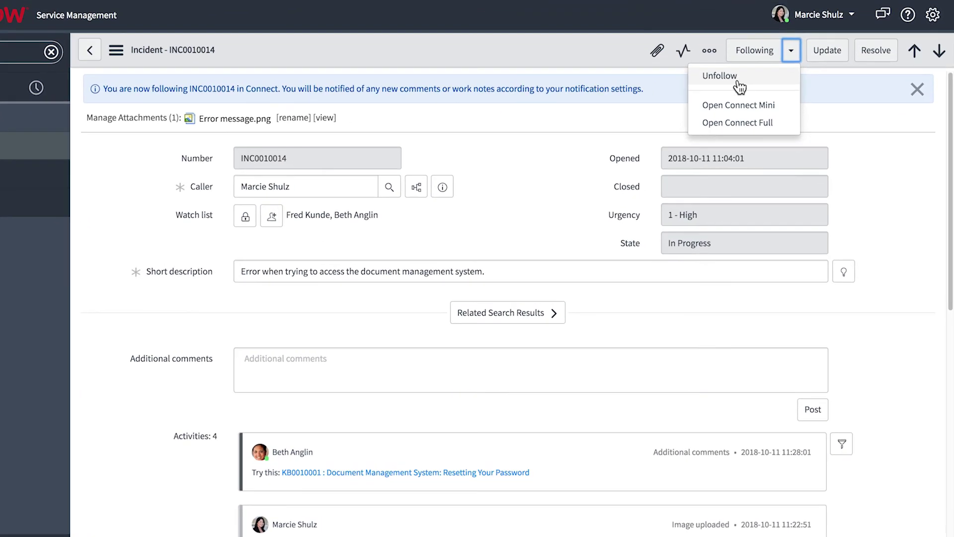
click(738, 79)
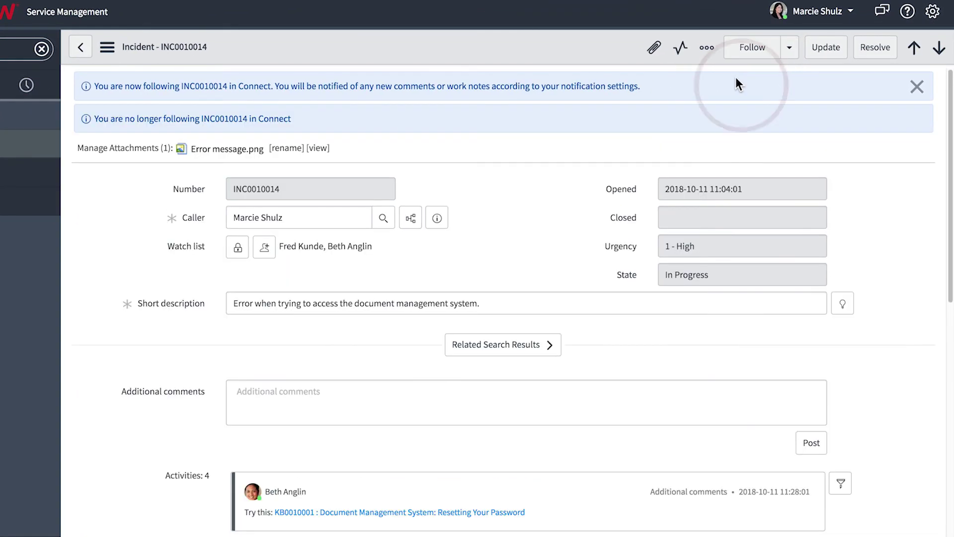
click(917, 88)
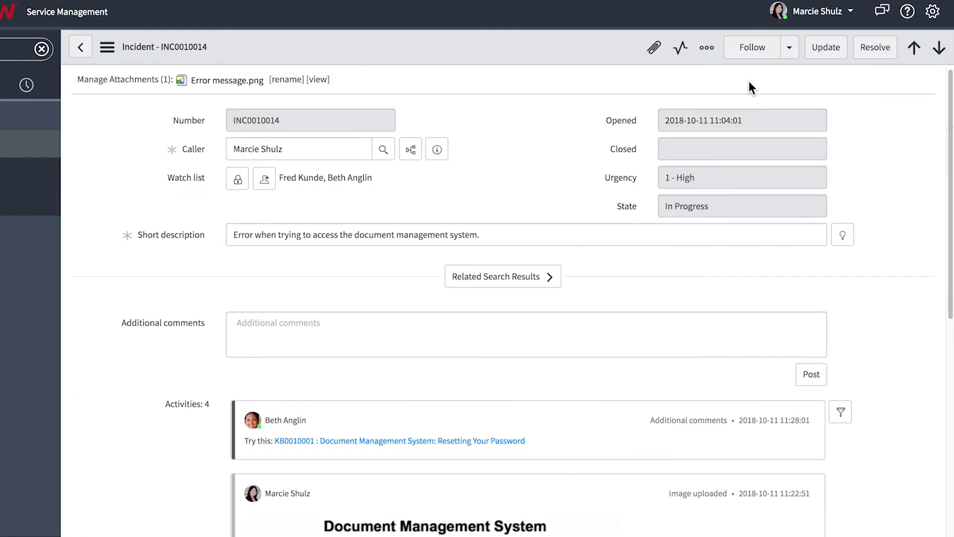
- Review the additional actions available for the incident form, and resolve the document management system incident
click(101, 52)
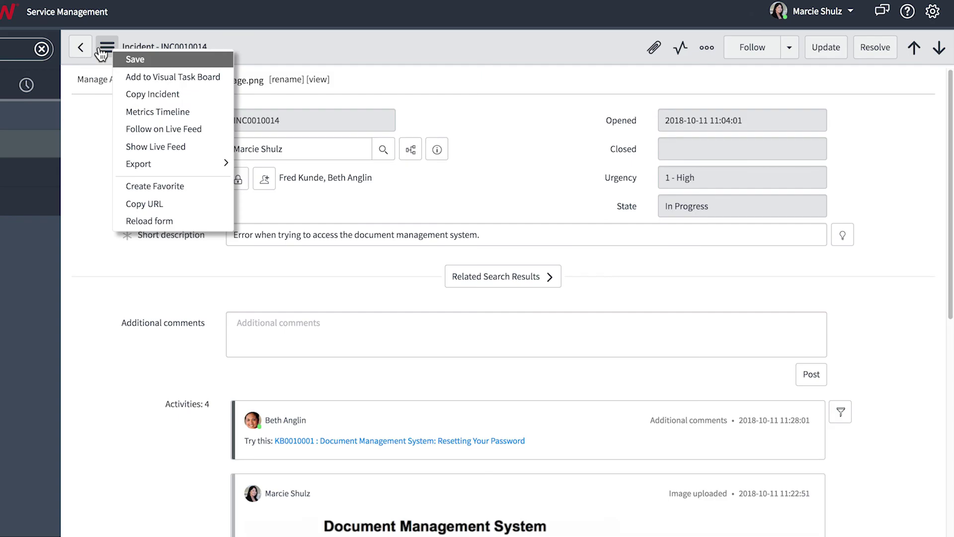
click(101, 52)
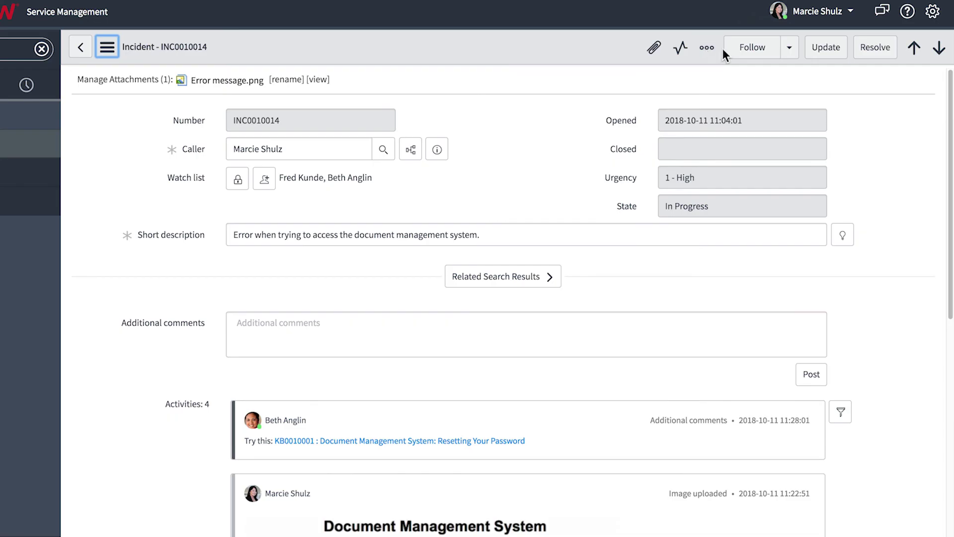
click(877, 56)
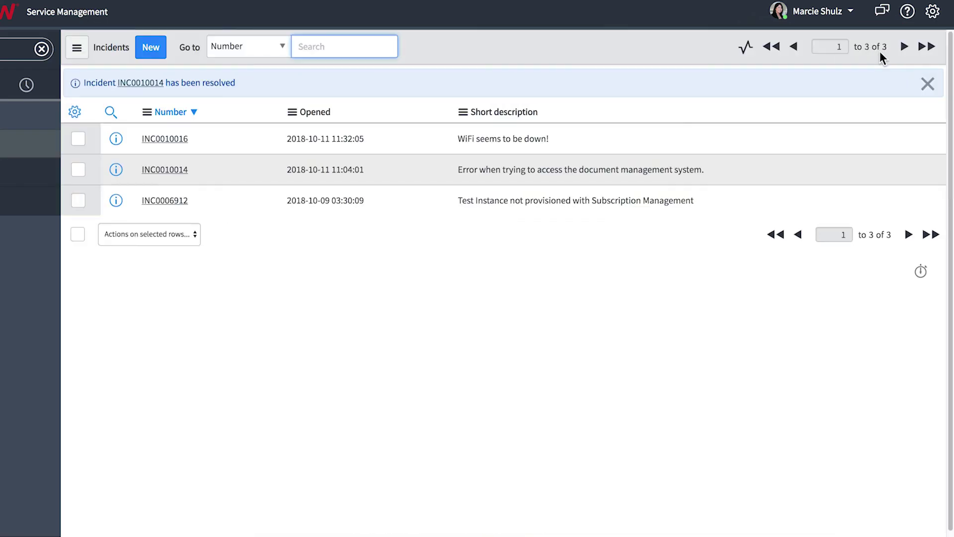
- Open the resolved document management system incident from the list to check its activities, and move on to the next incident record
click(182, 170)
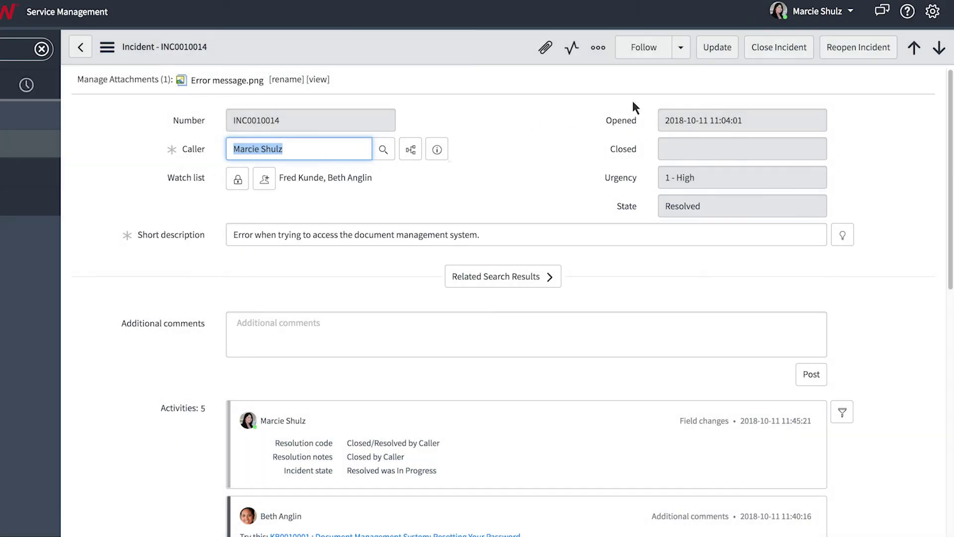
click(938, 49)
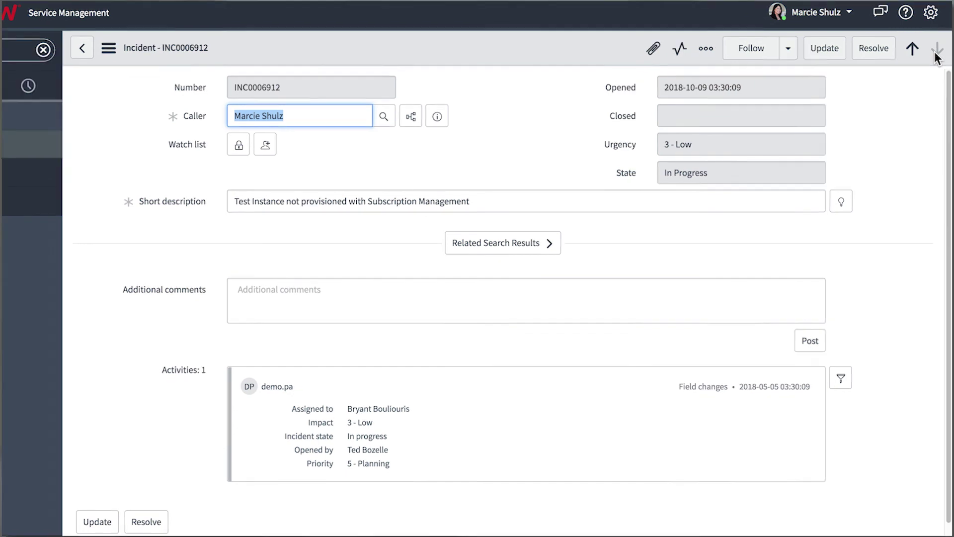